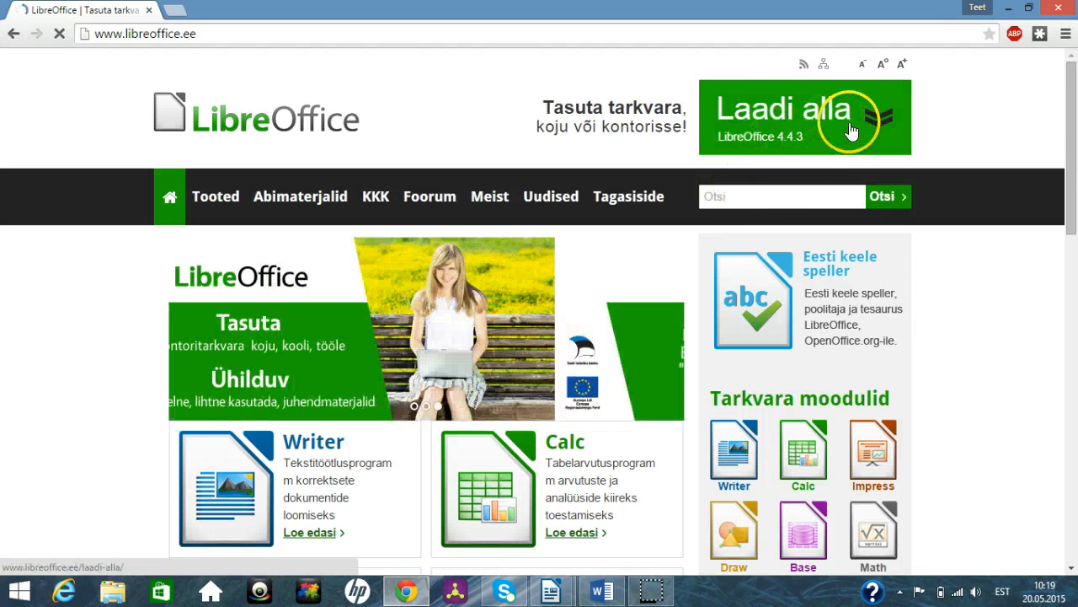
Step: Leave the browser, switch to the open Word document and copy its entire text
left_click(1011, 8)
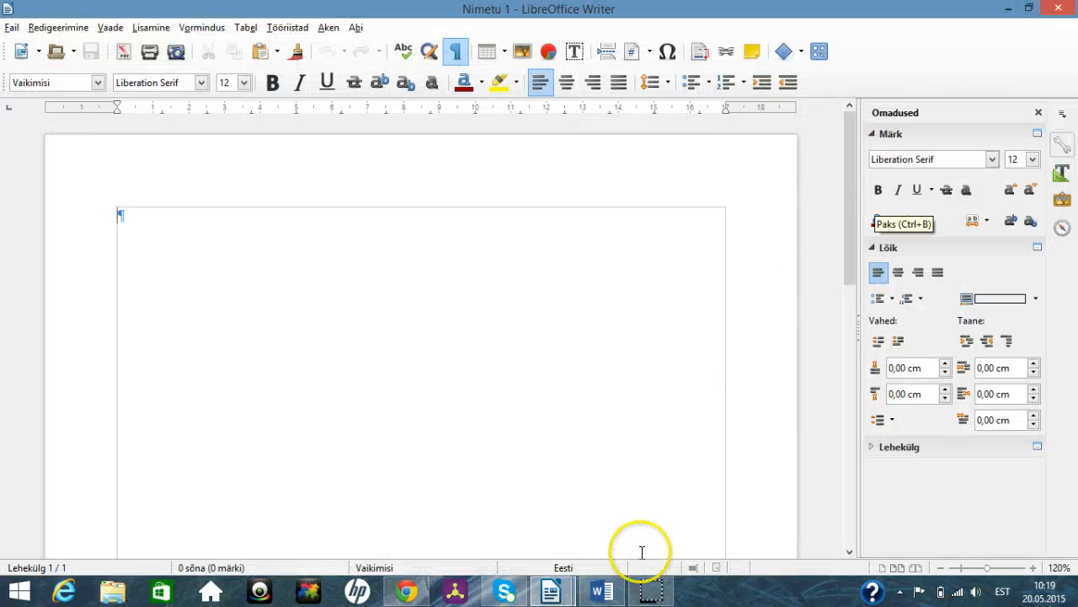
left_click(602, 592)
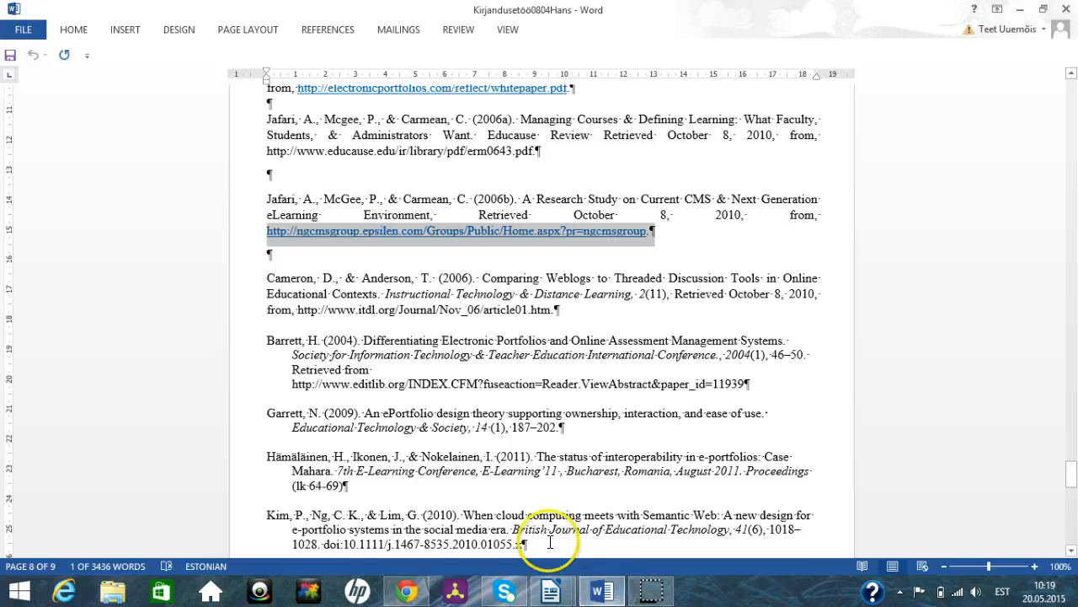
scroll(253, 236, "up", 1)
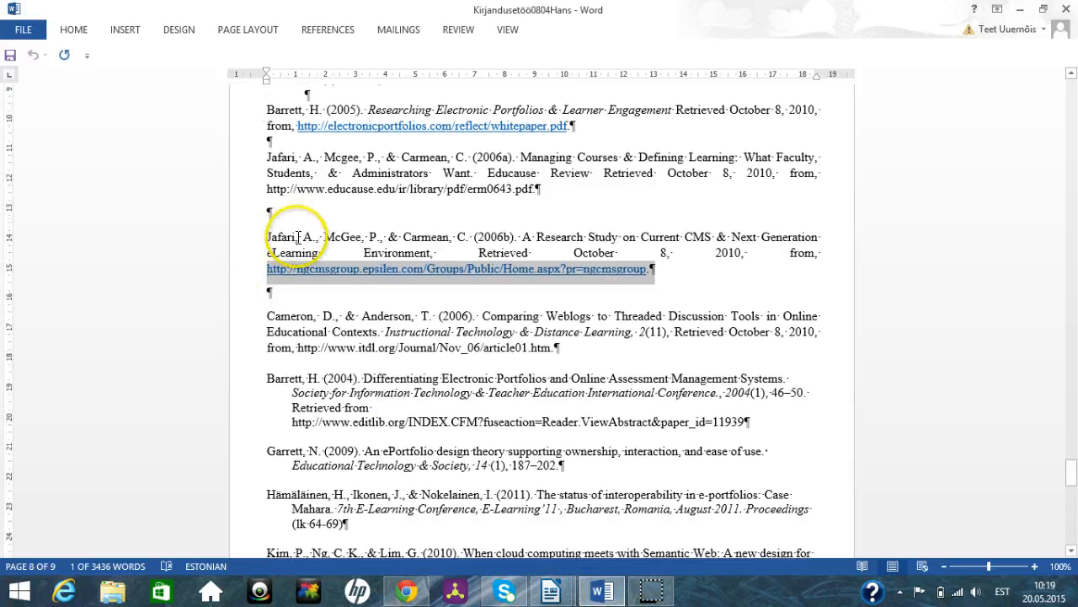
left_click(298, 237)
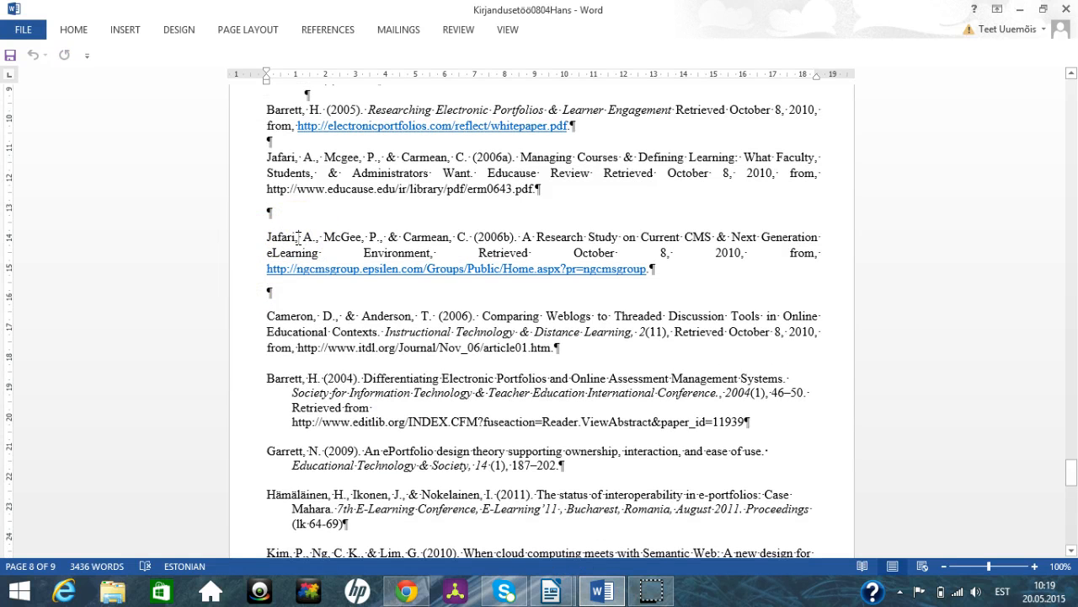
key("ctrl+a")
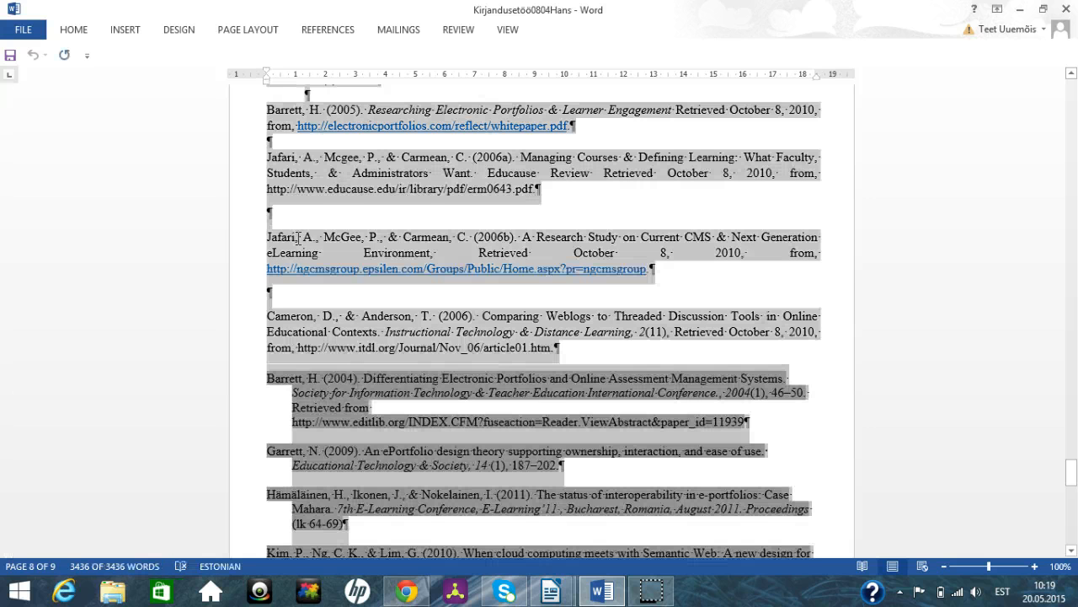
right_click(297, 239)
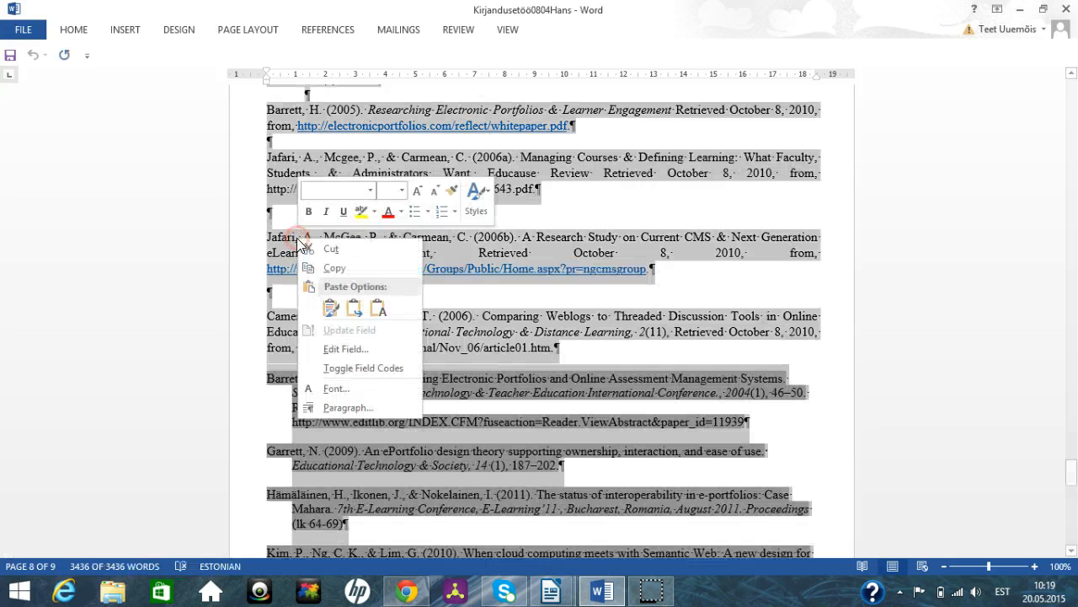
left_click(337, 268)
Step: Switch to the blank Nimetu 1 document in LibreOffice Writer and paste the copied content as unformatted text (Vormindamata tekst)
mouse_move(597, 594)
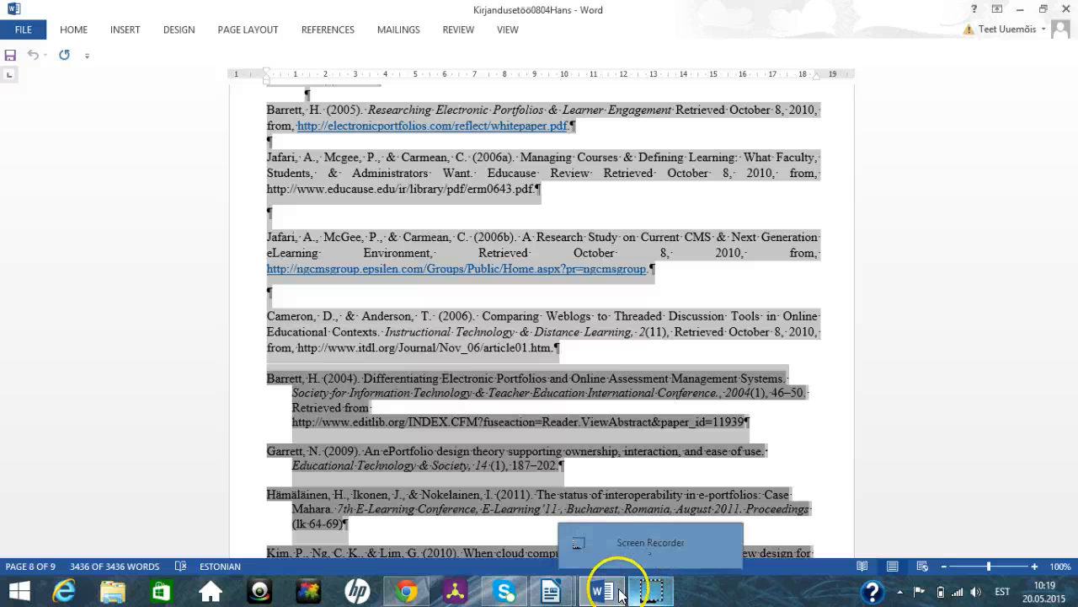
mouse_move(555, 590)
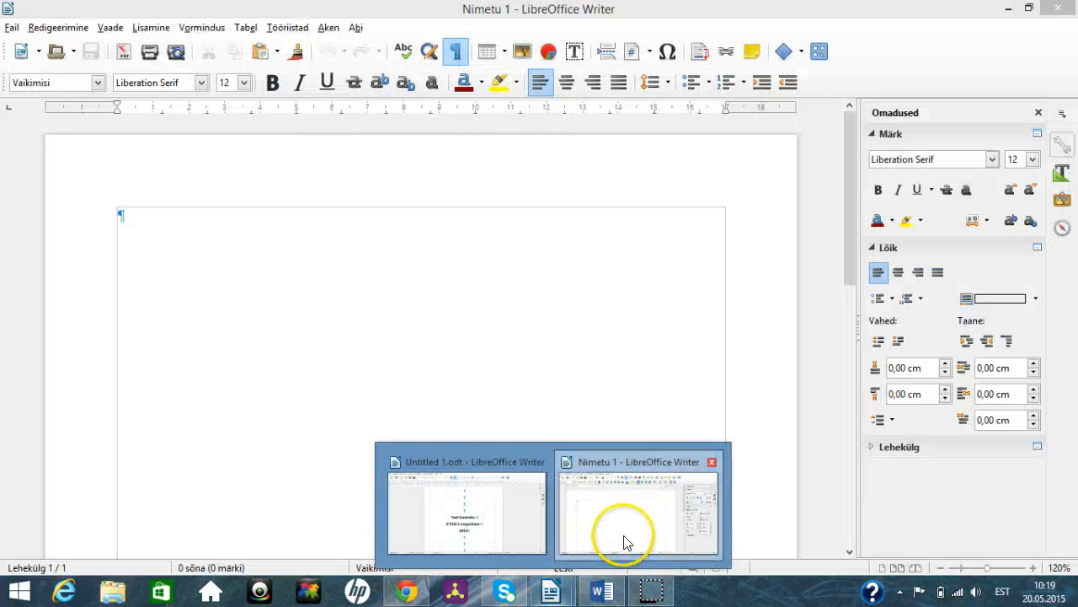
left_click(624, 542)
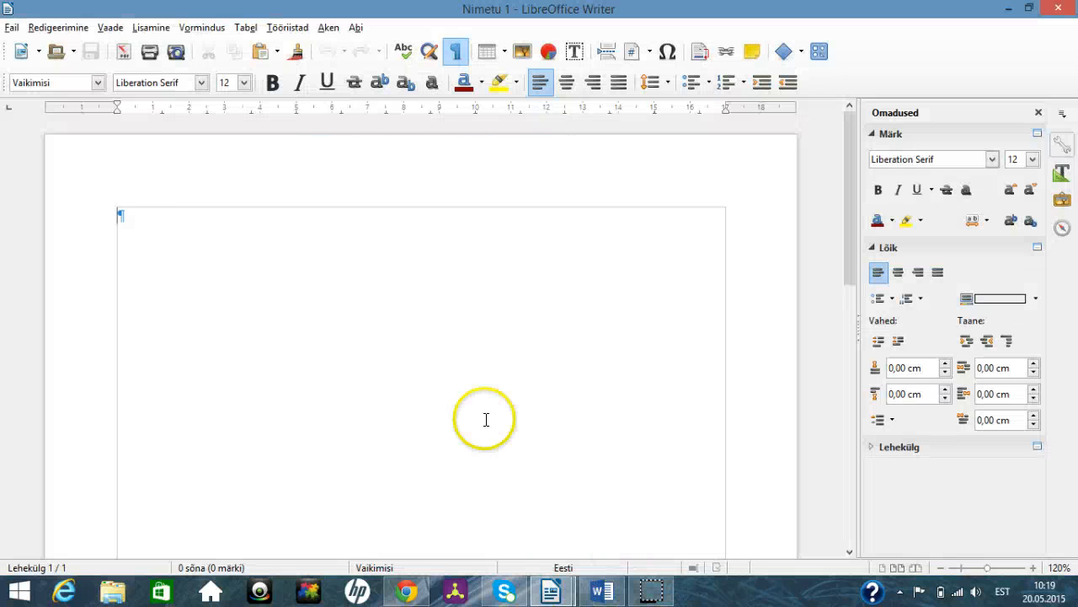
right_click(121, 216)
left_click(177, 253)
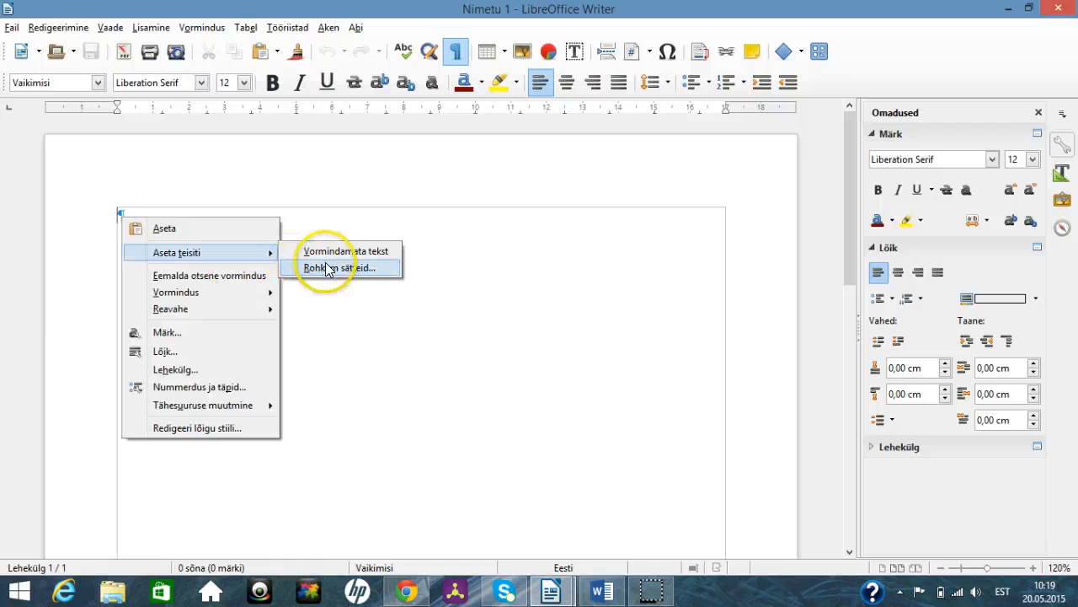
left_click(325, 253)
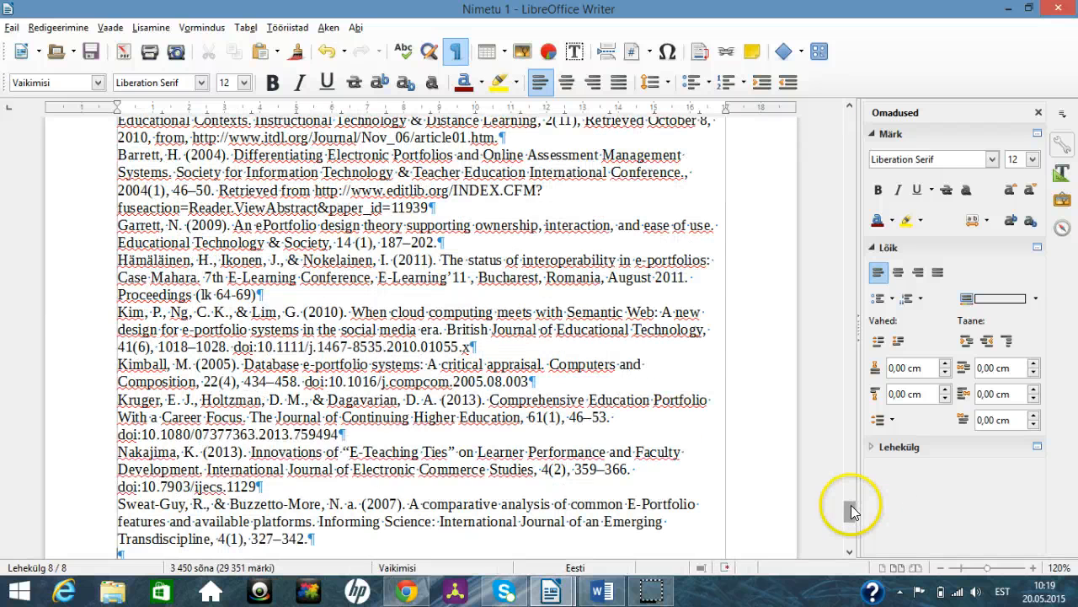
Step: Insert a manual page break (Leheküljepiir) at the empty paragraph before the Sissejuhatus heading, with style [Puudub]
left_click_drag(851, 505, 857, 120)
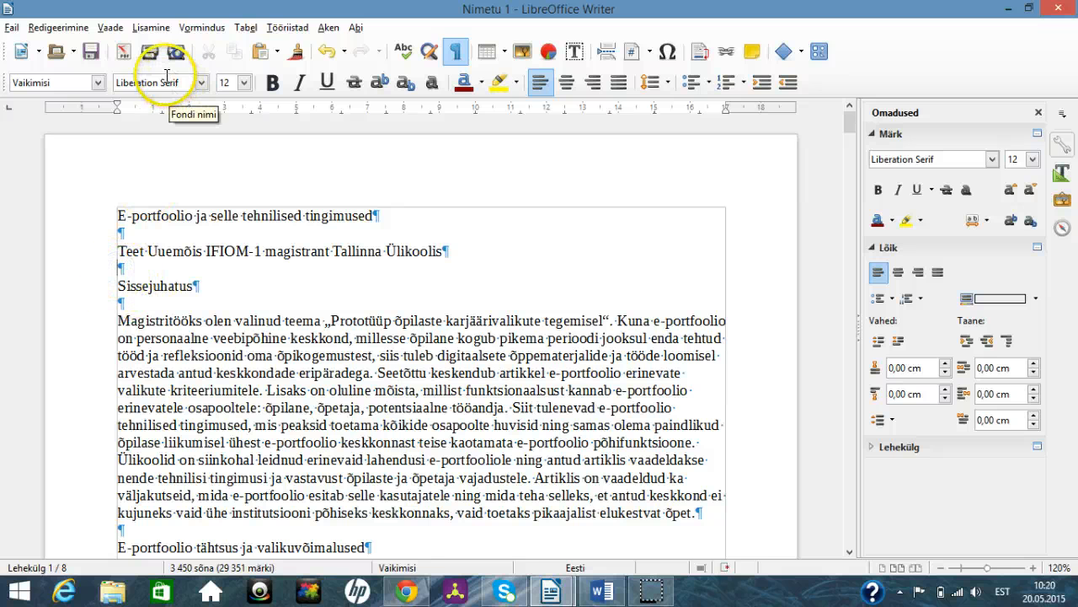
left_click(152, 27)
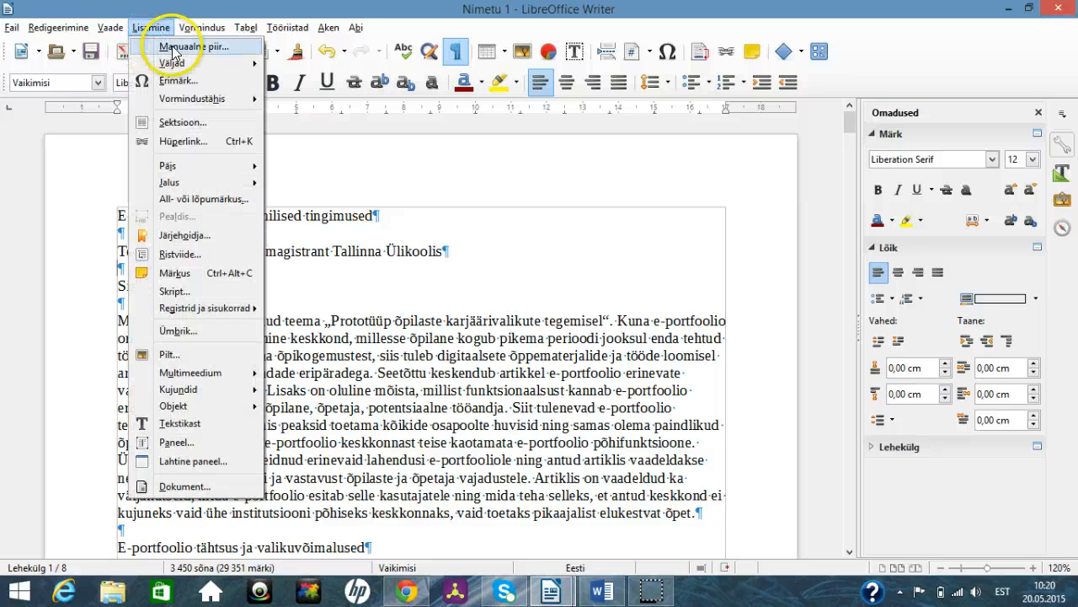
left_click(179, 47)
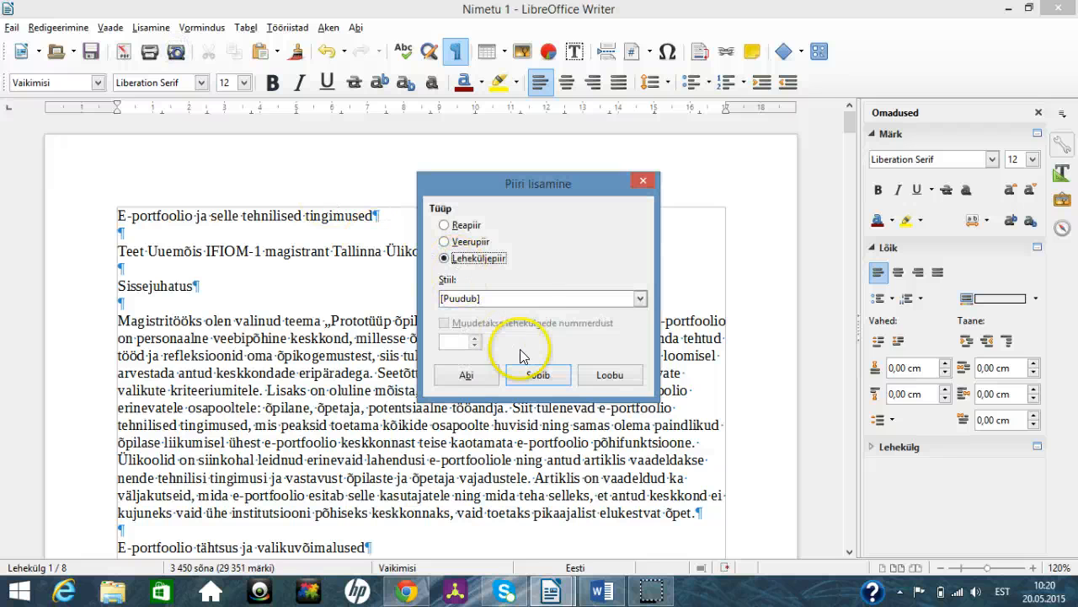
left_click(531, 375)
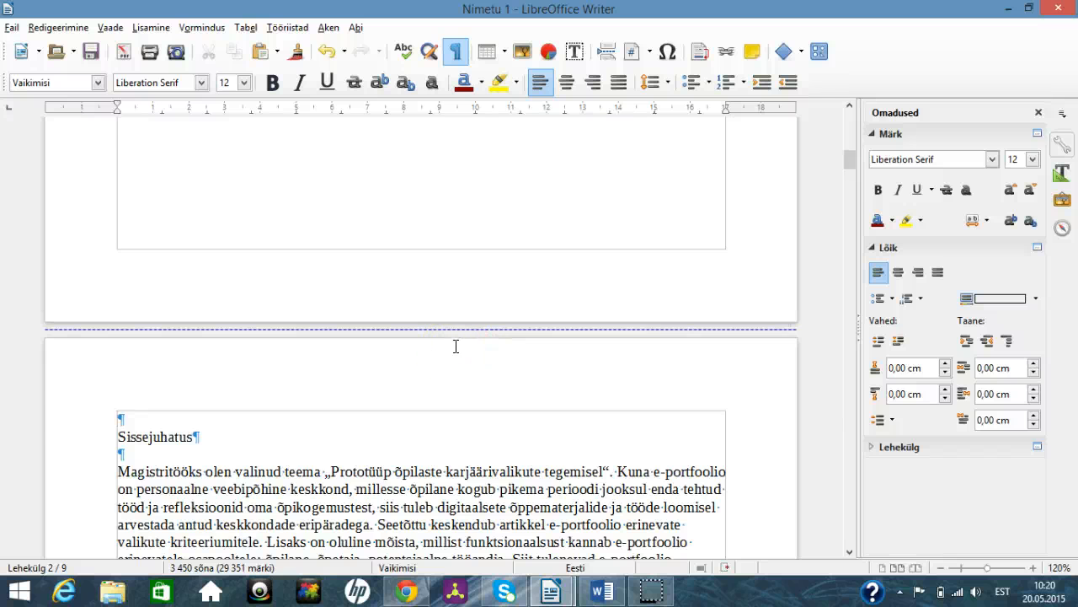
Step: Convert the existing first page into one title page at the document start, using the Esimene lehekülg style
scroll(455, 346, "up", 20)
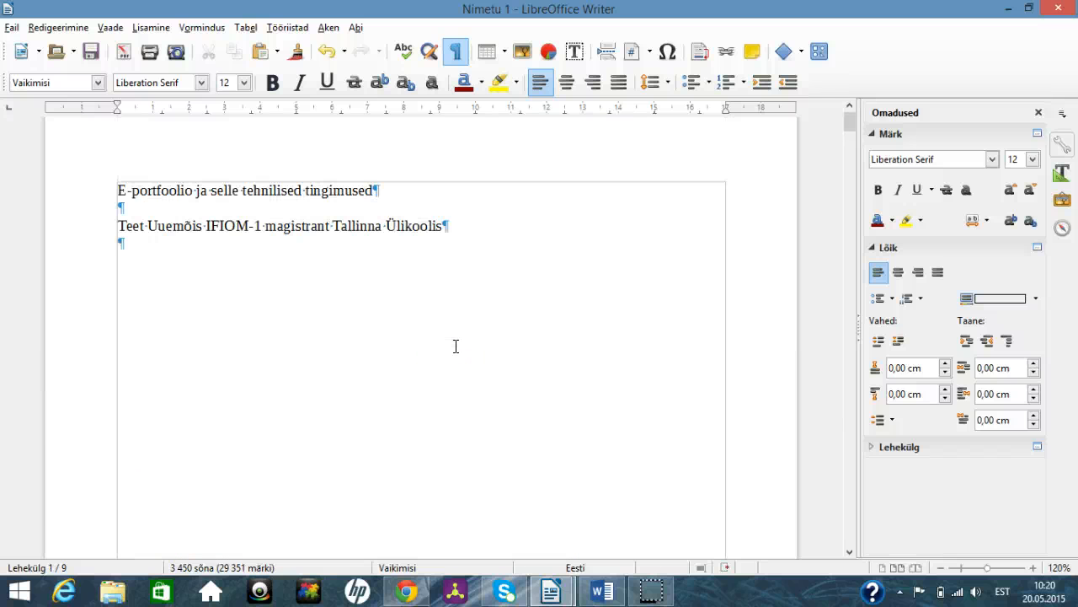
scroll(455, 345, "down", 1)
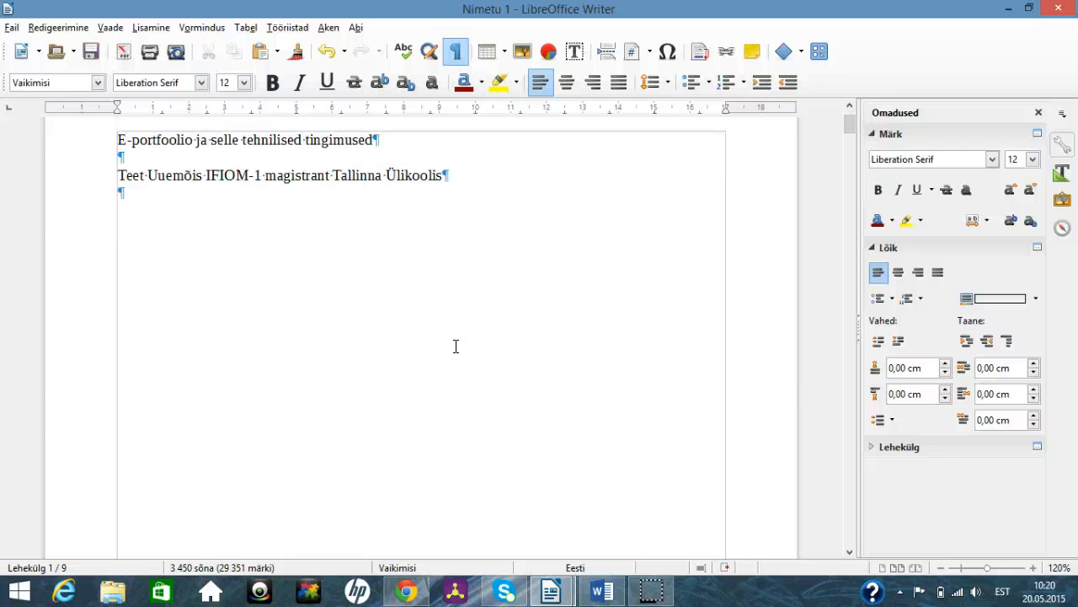
left_click(207, 175)
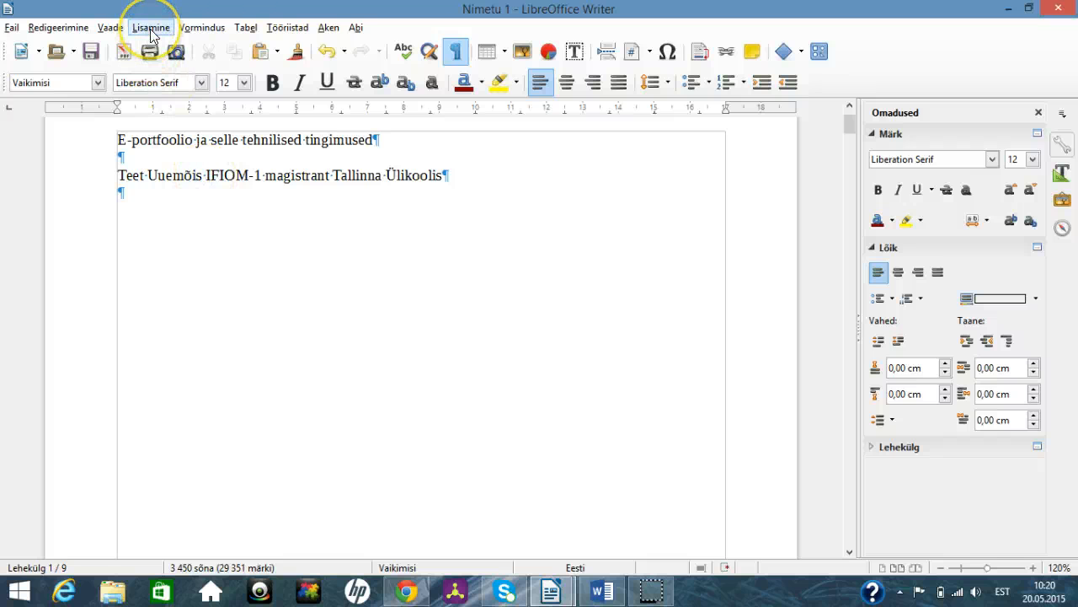
left_click(193, 32)
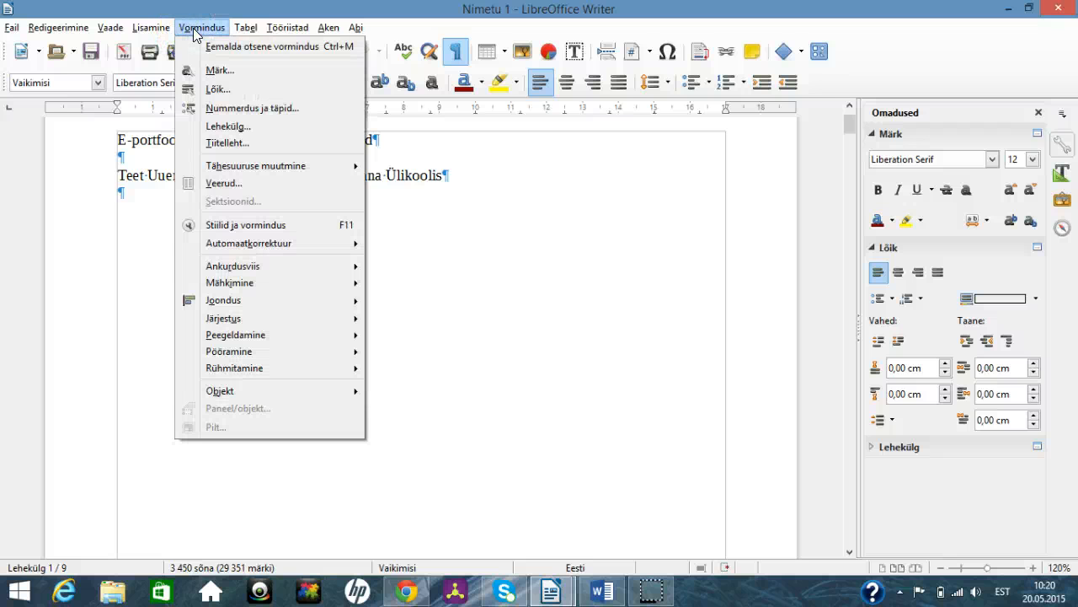
left_click(241, 144)
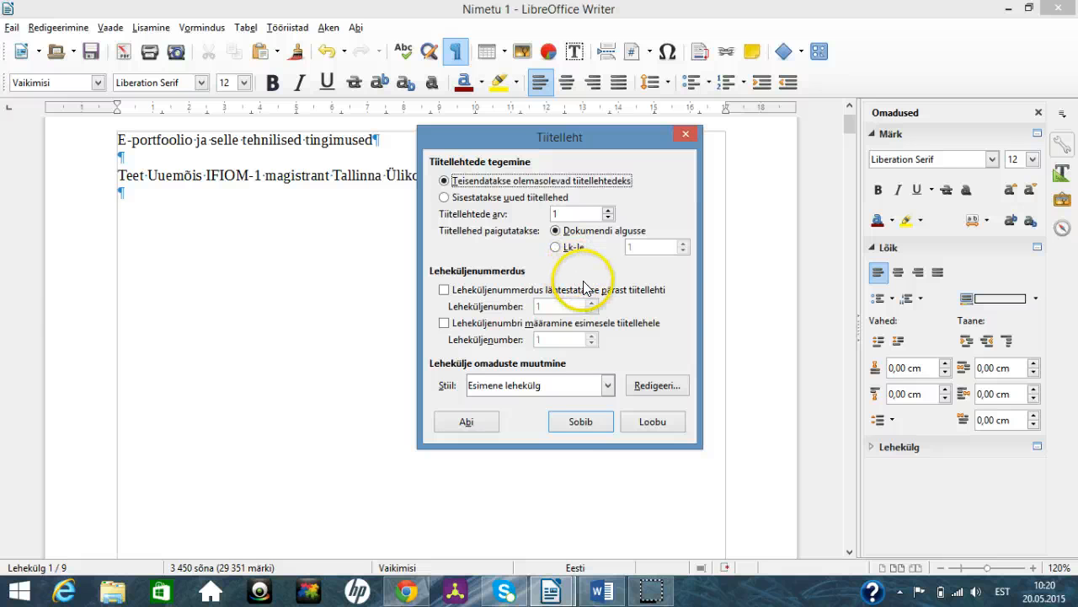
left_click(581, 422)
Step: Insert another page break at the empty paragraph above Sissejuhatus to leave a blank page after the title page
scroll(402, 272, "down", 3)
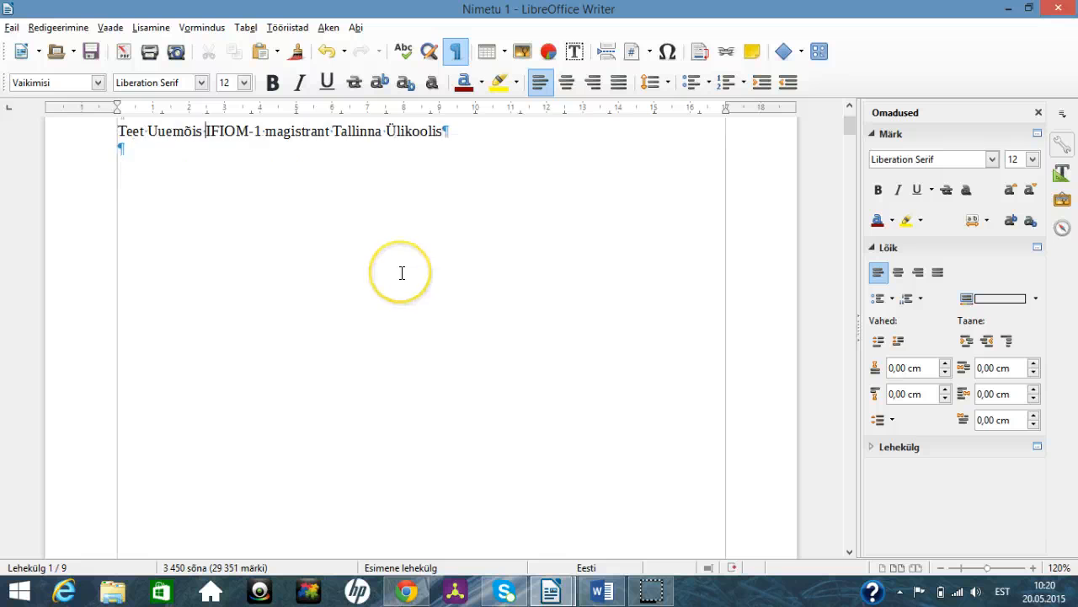
scroll(402, 272, "down", 5)
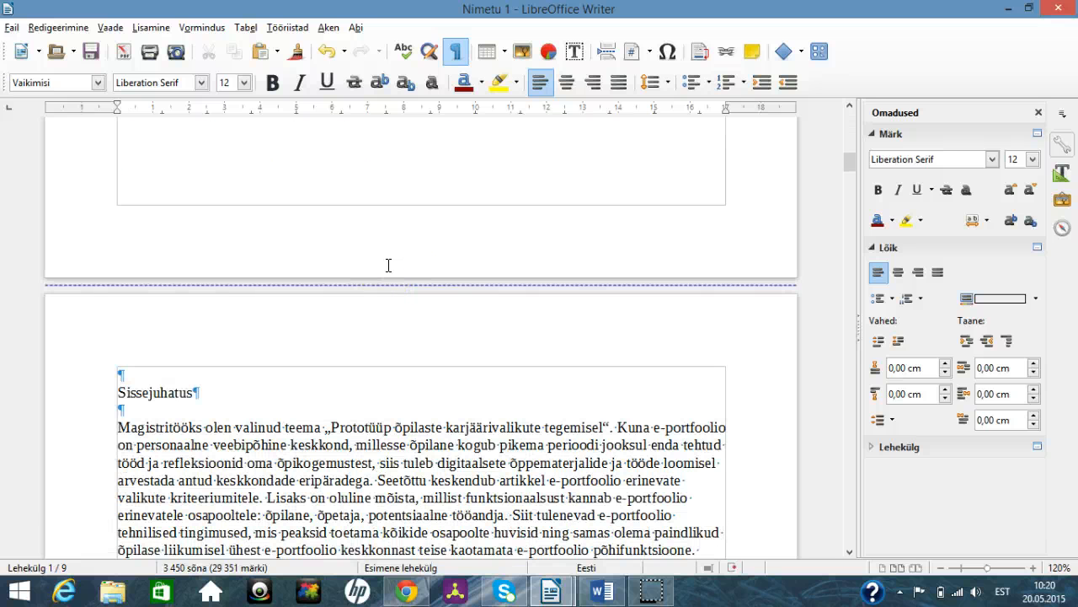
scroll(388, 265, "up", 1)
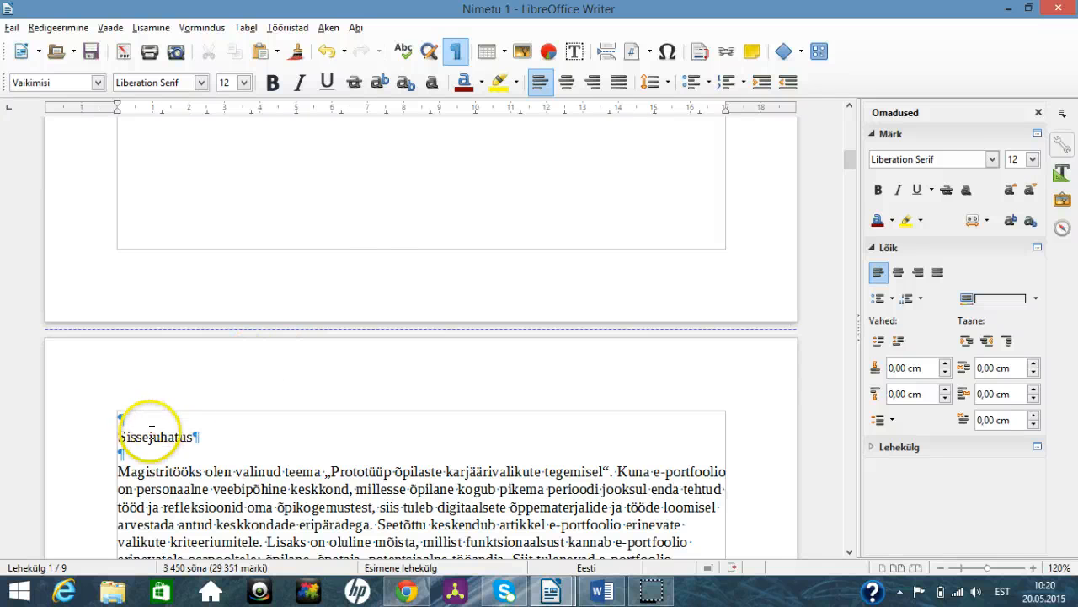
left_click(121, 419)
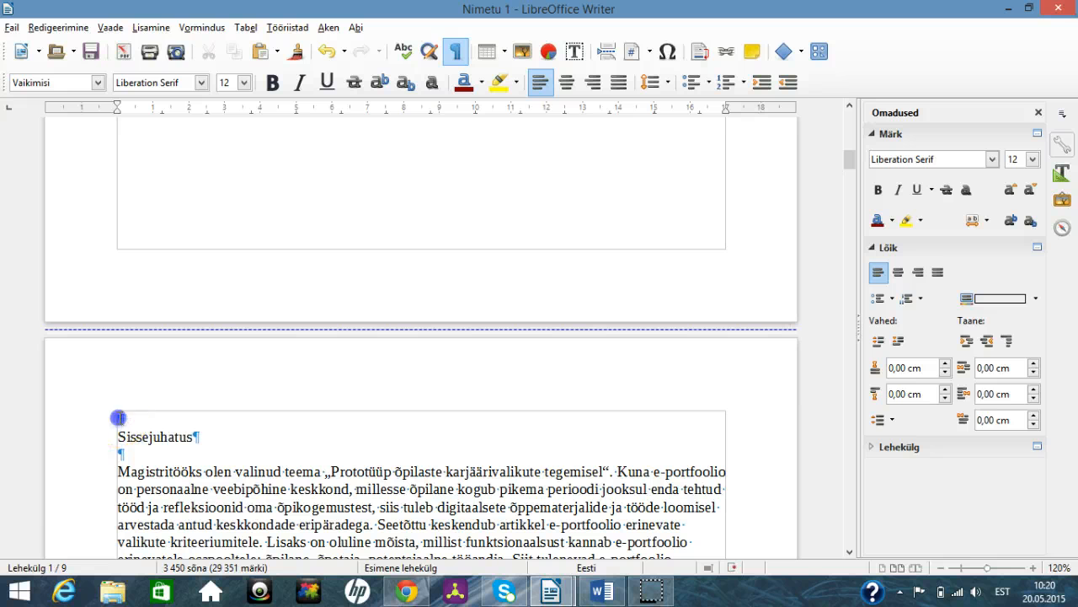
left_click(166, 28)
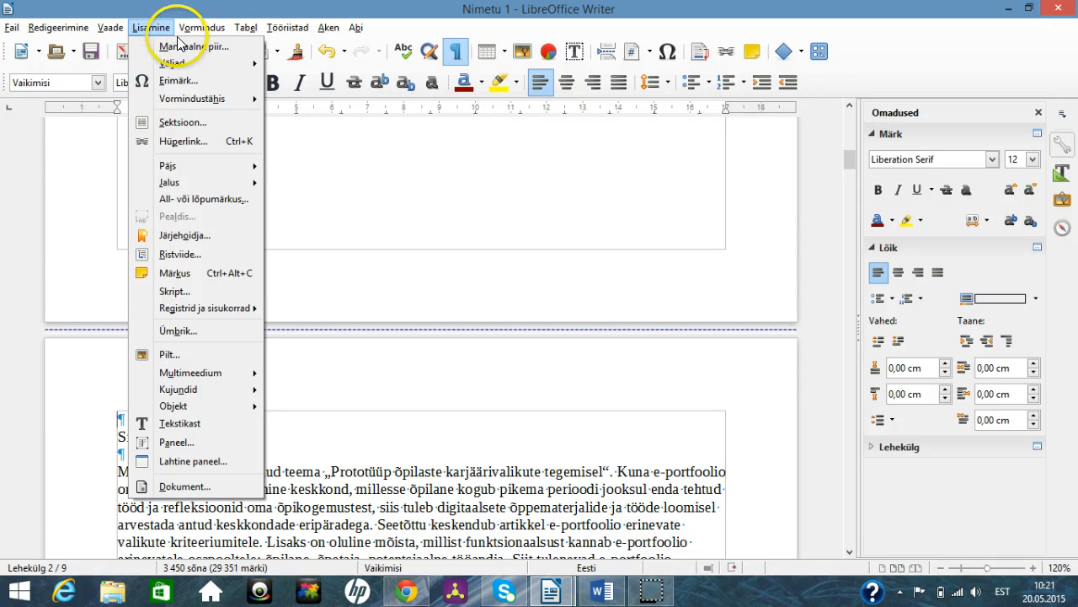
left_click(178, 44)
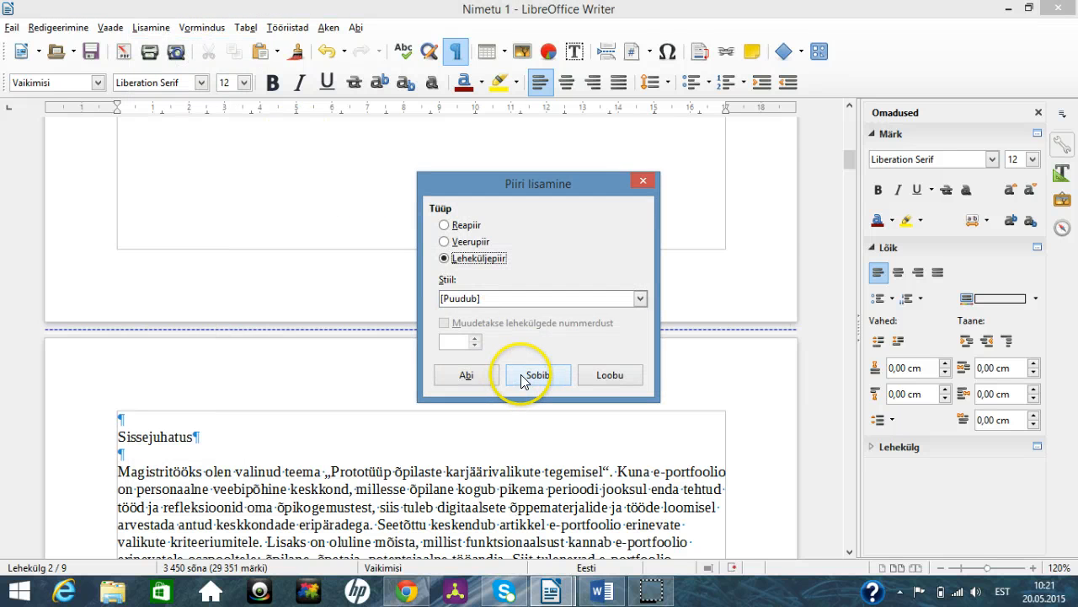
left_click(523, 375)
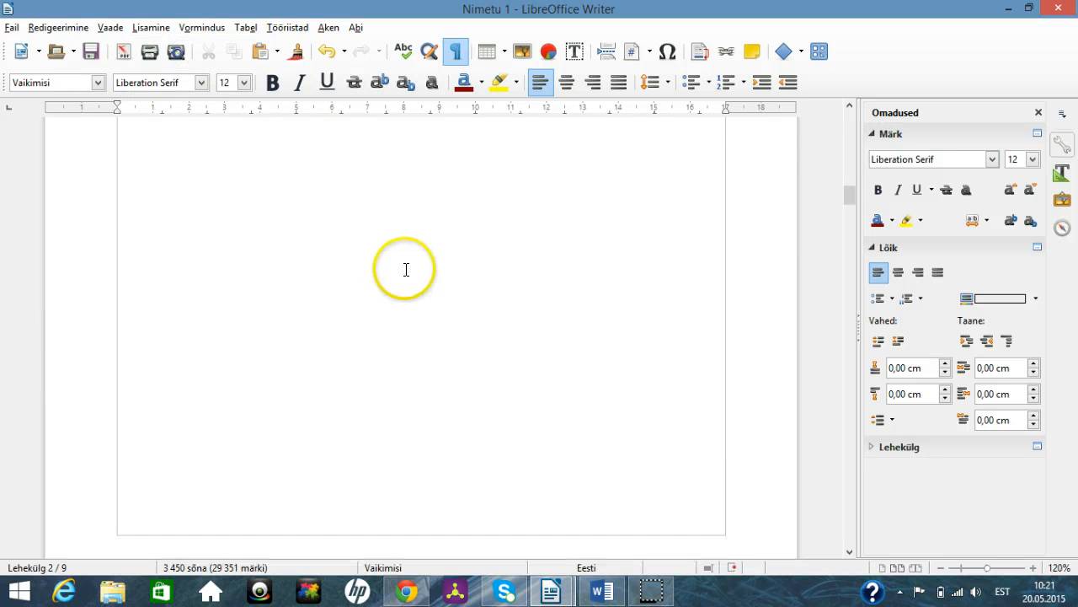
Step: Apply the Pealkiri 1 paragraph style to the Sissejuhatus heading
scroll(405, 268, "up", 15)
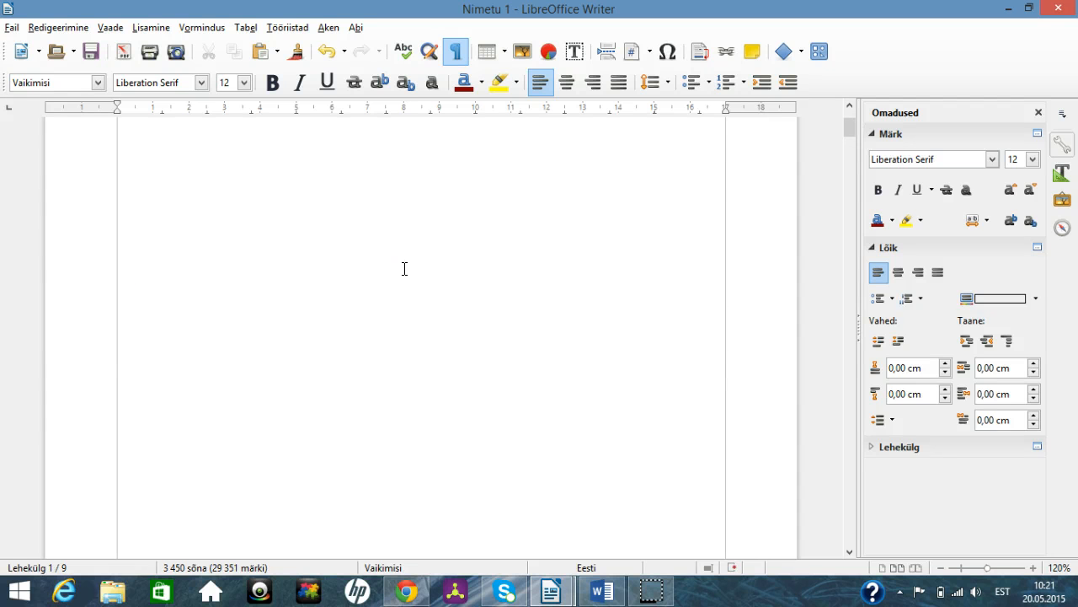
scroll(405, 268, "down", 18)
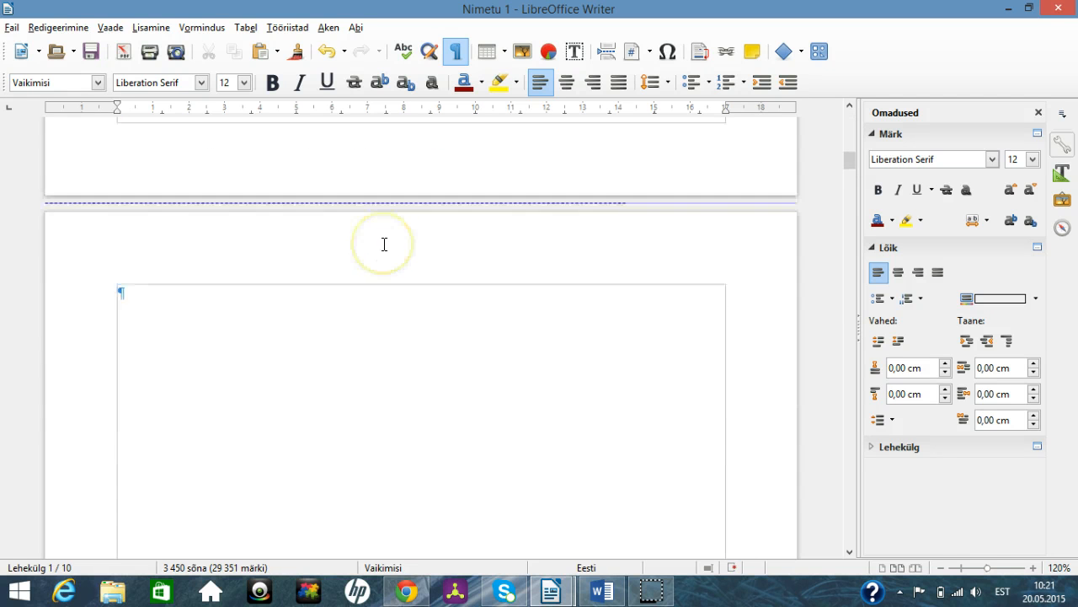
scroll(384, 244, "down", 10)
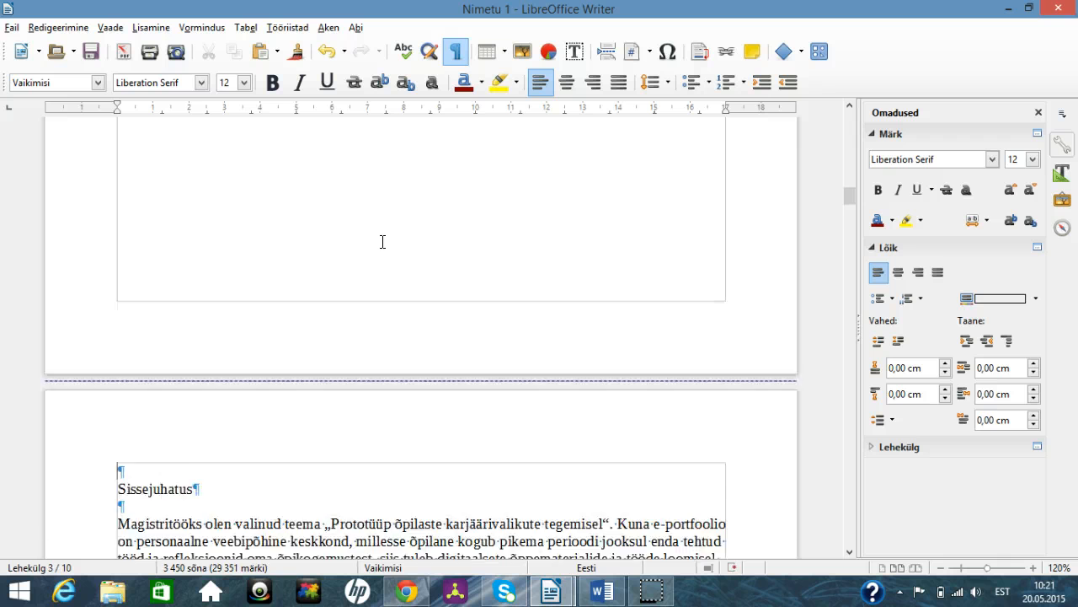
scroll(383, 242, "down", 2)
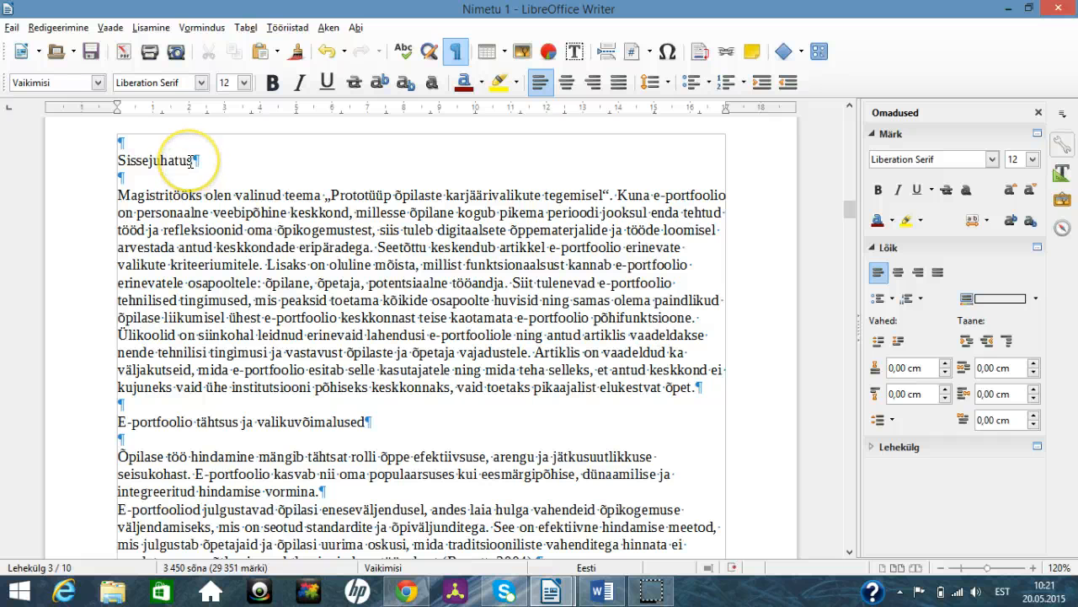
left_click(193, 160)
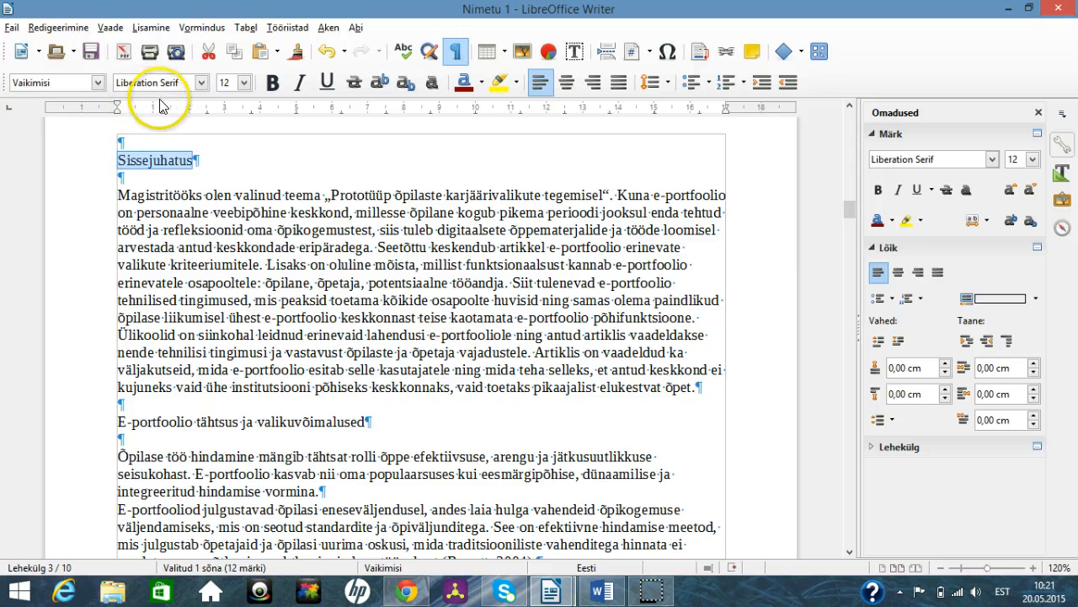
left_click(99, 82)
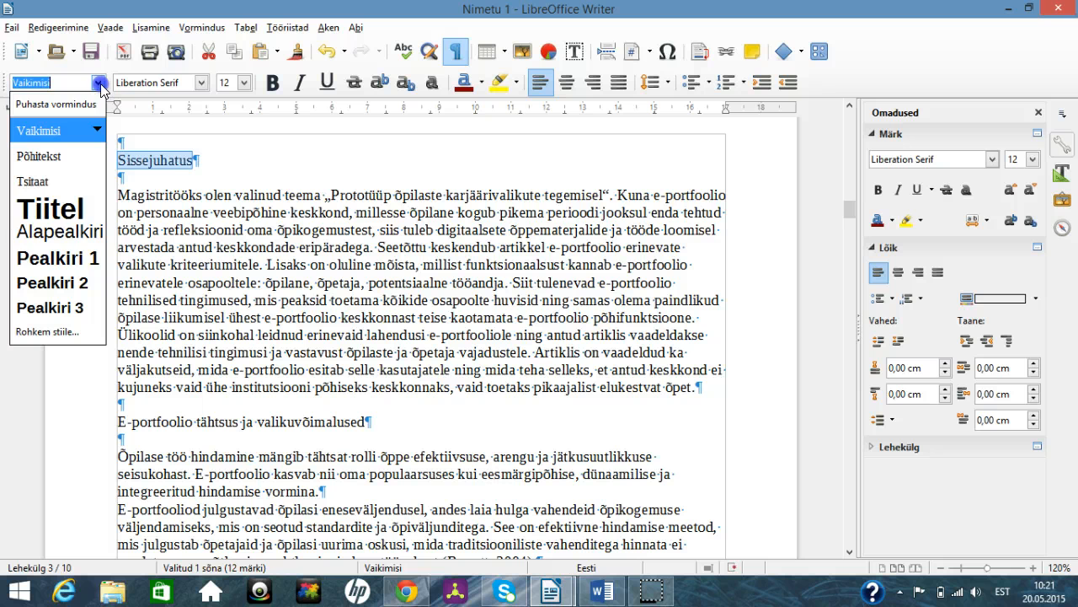
left_click(76, 258)
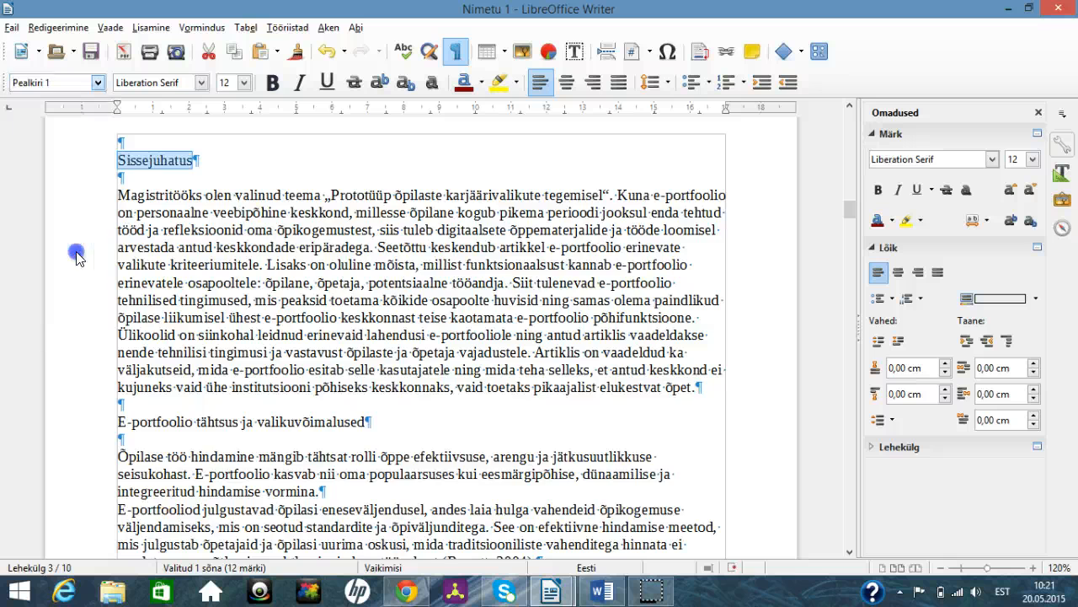
scroll(351, 253, "down", 1)
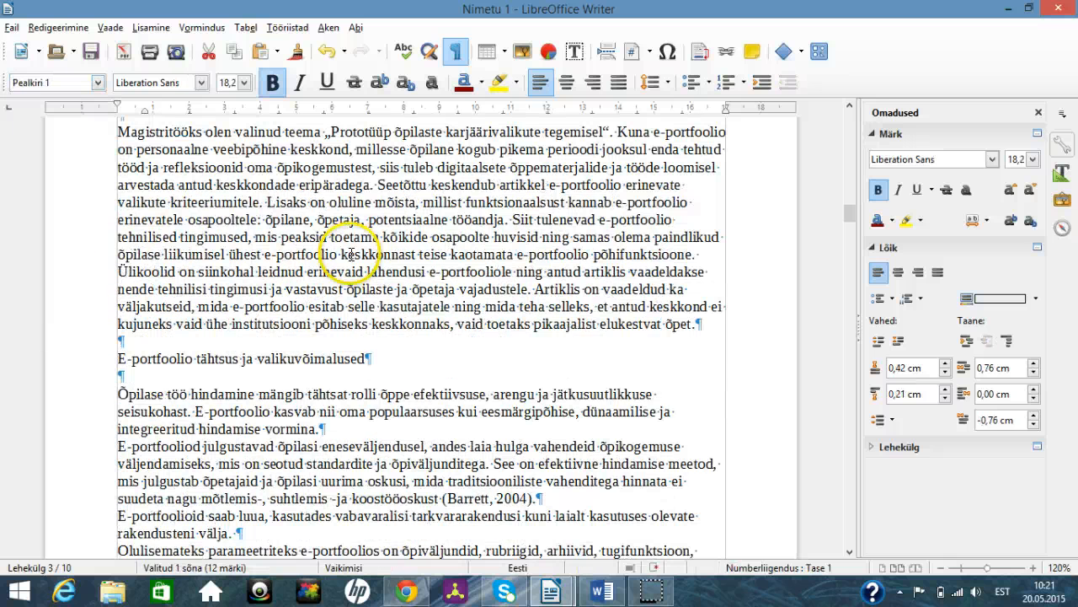
Step: Apply the Pealkiri 2 paragraph style to the heading "E-portfoolio tähtsus ja valikuvõimalused"
left_click(364, 358)
left_click_drag(364, 358, 120, 358)
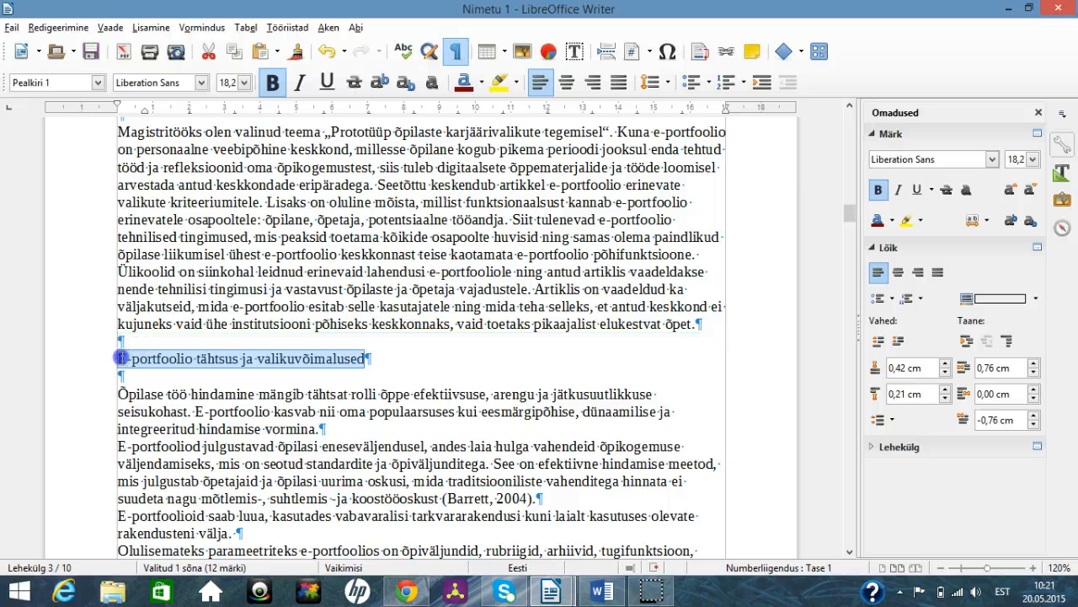
left_click(97, 82)
left_click(90, 283)
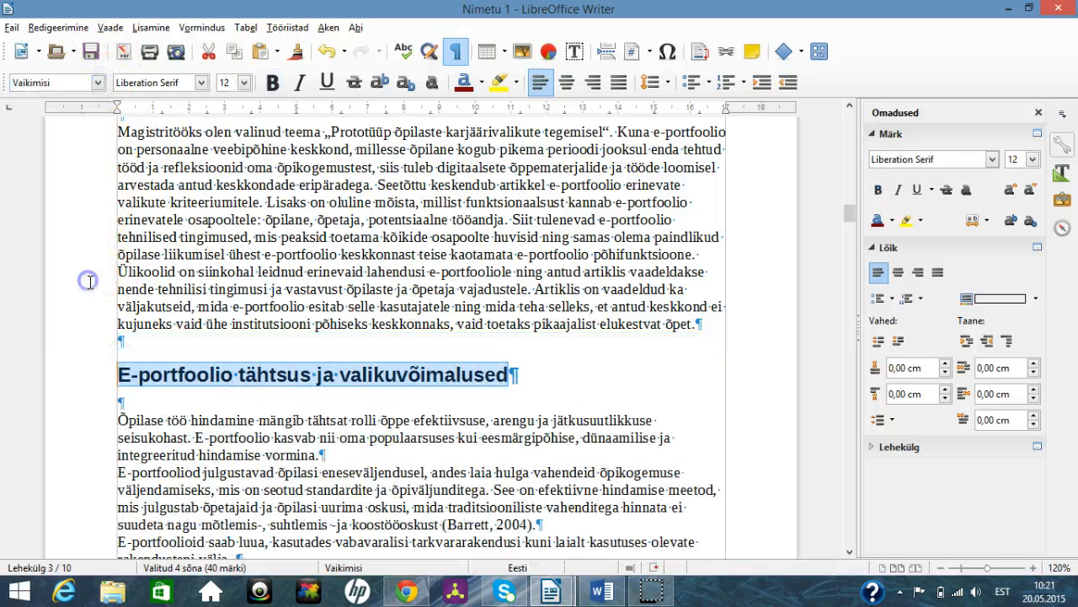
left_click(313, 381)
Step: Apply the Pealkiri 1 style together to the headings "Sotsiaalsuse rolli kujundamine e-portfoolios", "E-portfoolio tehnoloogia alased väljakutsed", "Kokkuvõte" and "Kasutatud kirjandus"
scroll(313, 381, "down", 15)
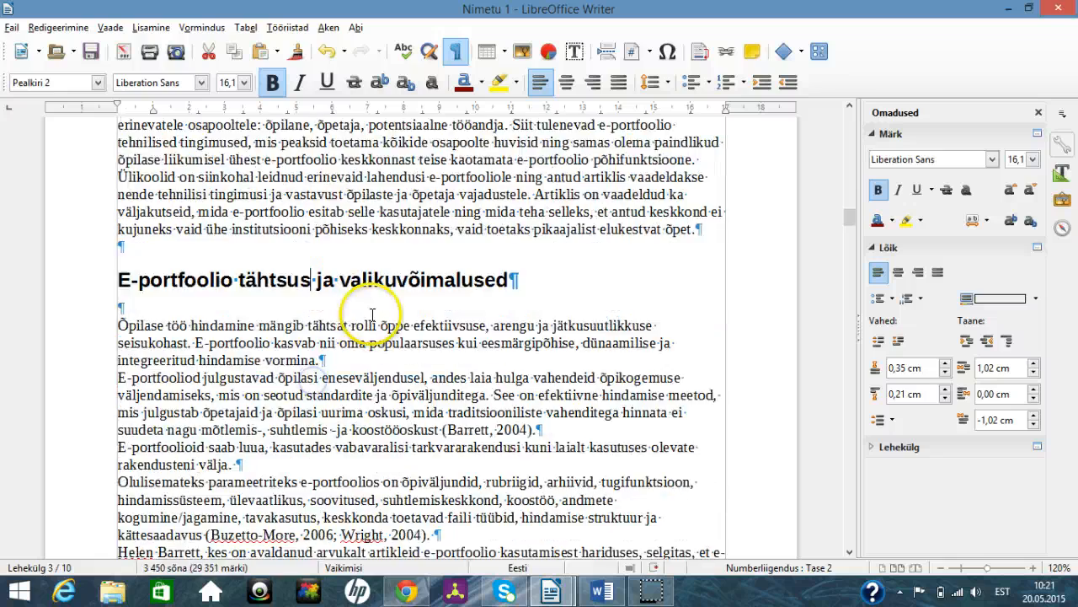
scroll(367, 301, "down", 10)
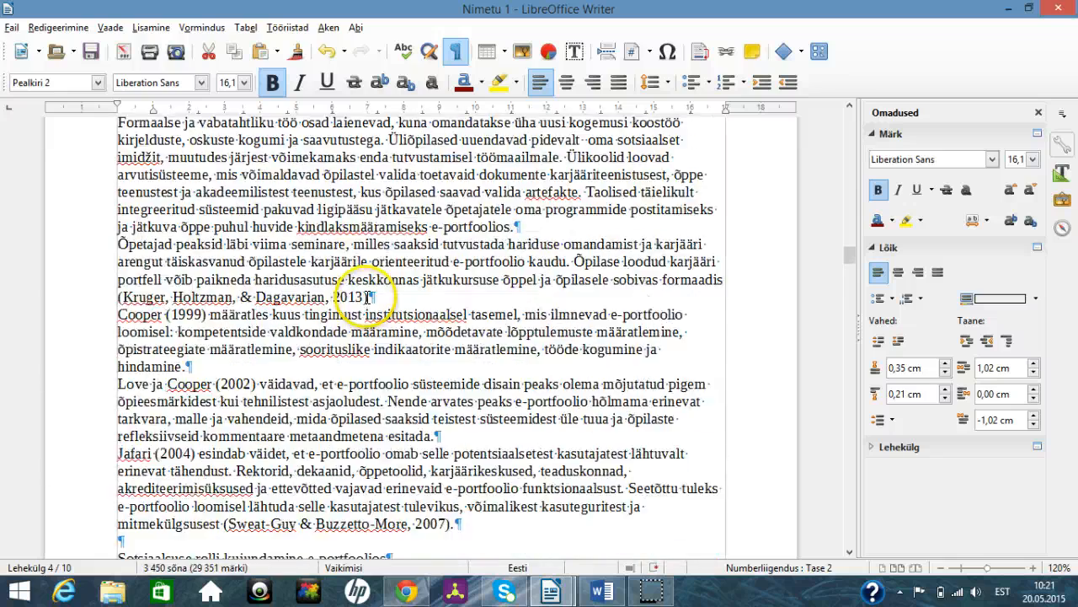
left_click(384, 222)
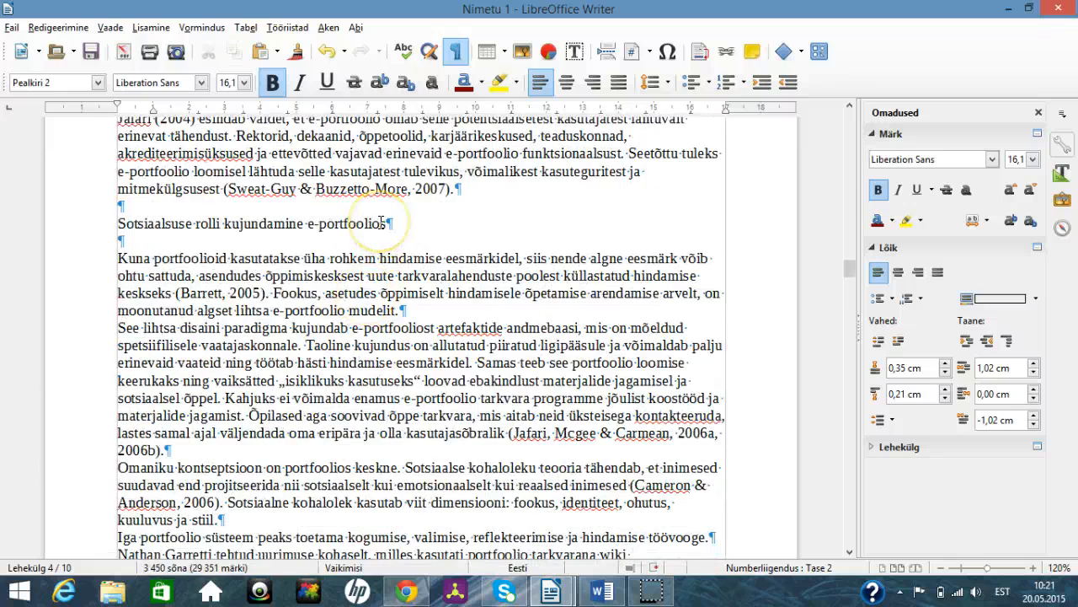
left_click_drag(384, 221, 193, 214)
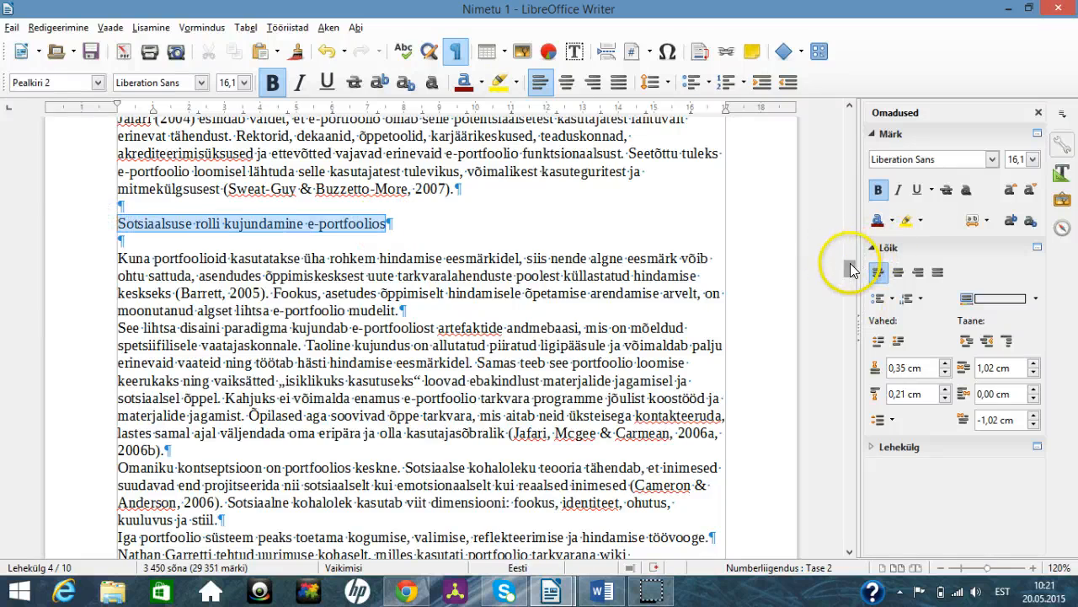
left_click_drag(850, 264, 867, 359)
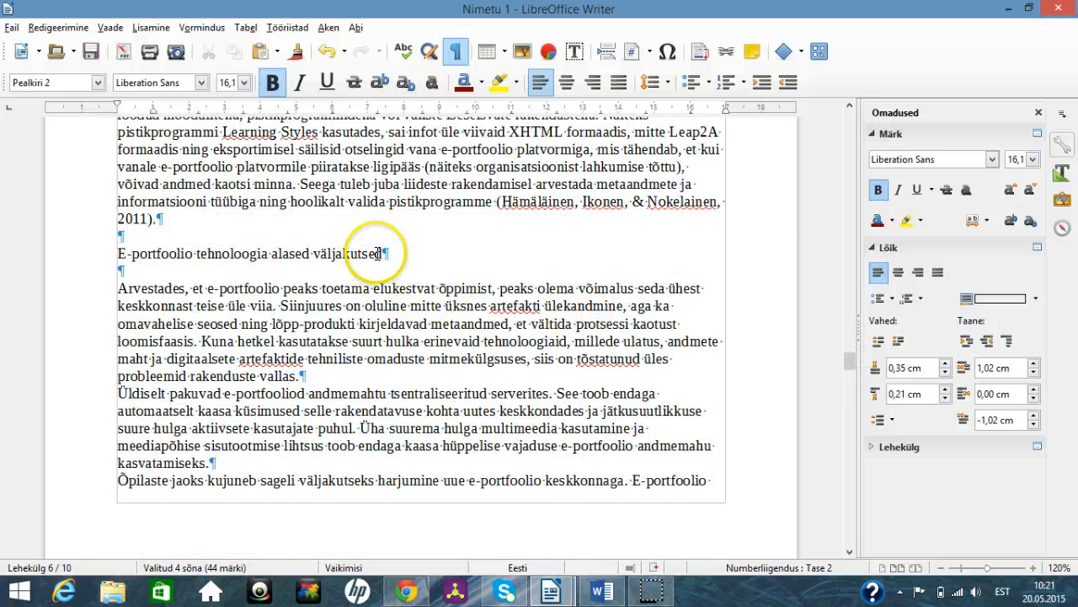
left_click_drag(384, 253, 121, 253)
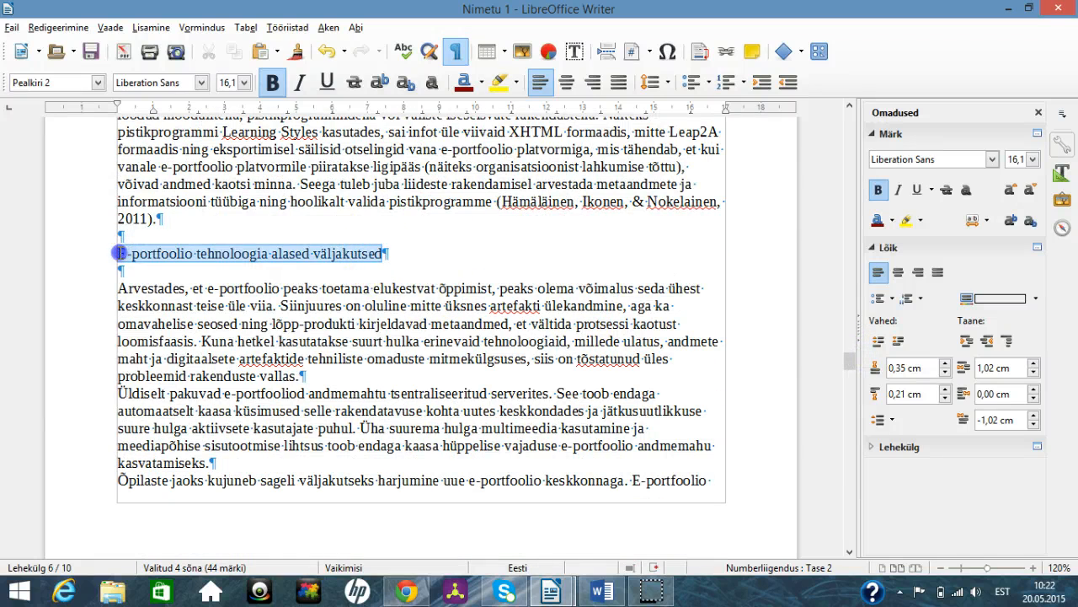
left_click_drag(846, 360, 847, 450)
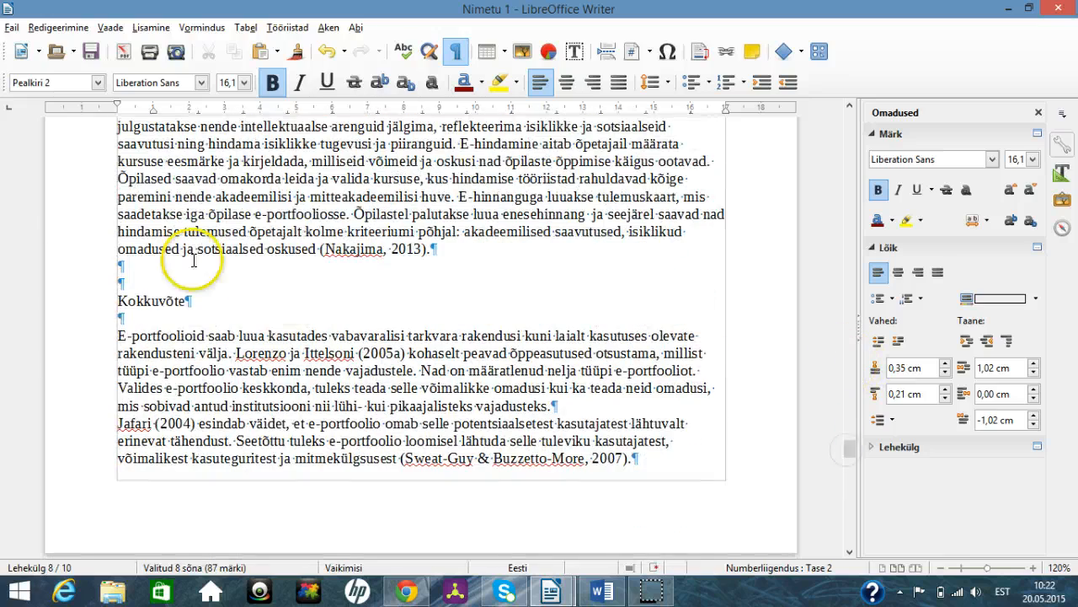
left_click_drag(187, 300, 120, 292)
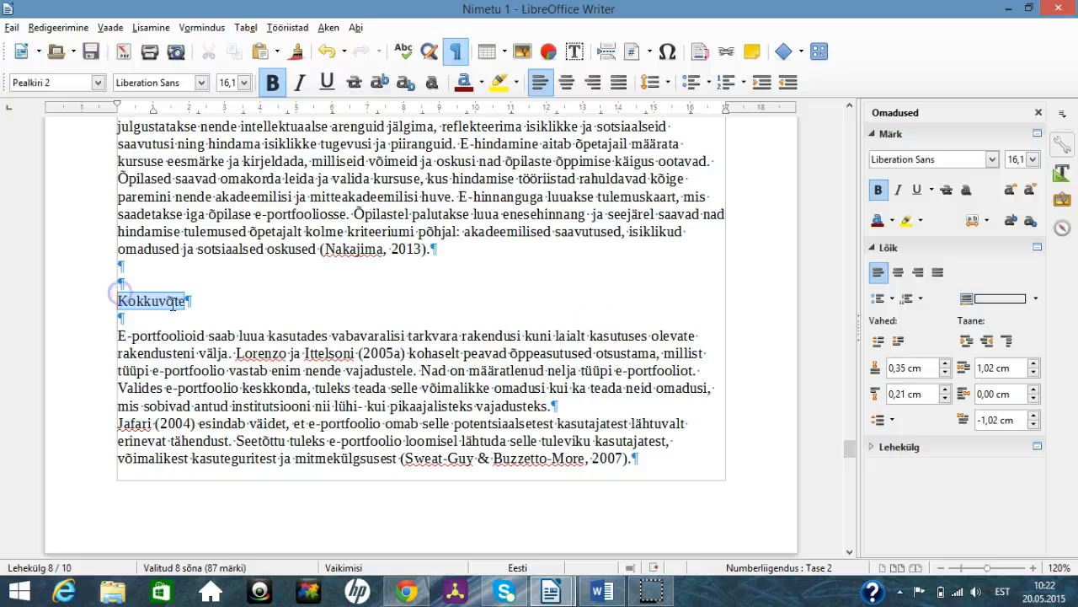
left_click_drag(848, 449, 835, 474)
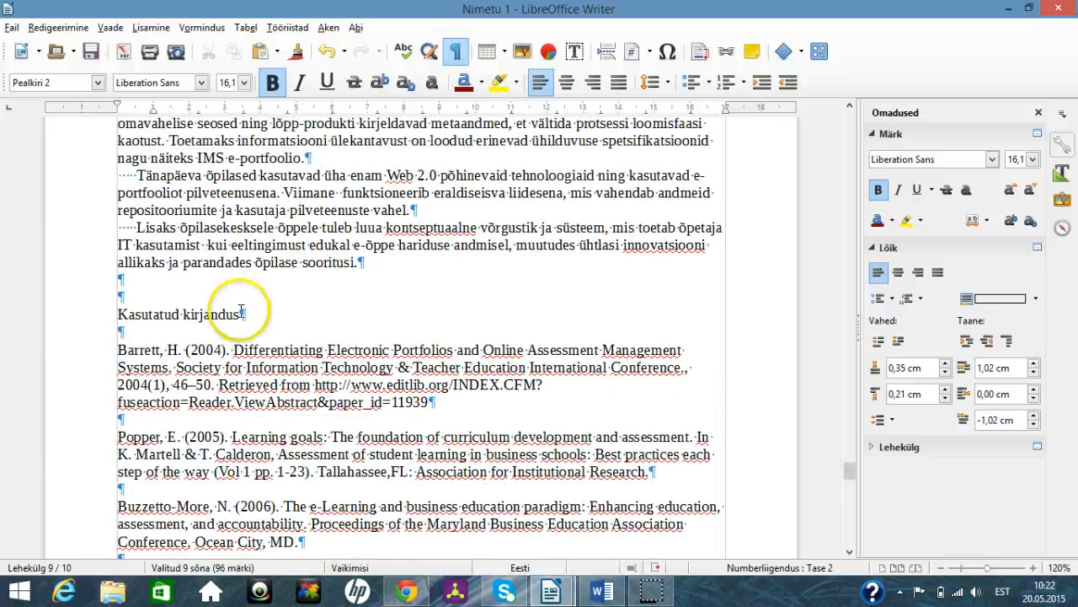
left_click(235, 313)
left_click_drag(163, 310, 123, 313)
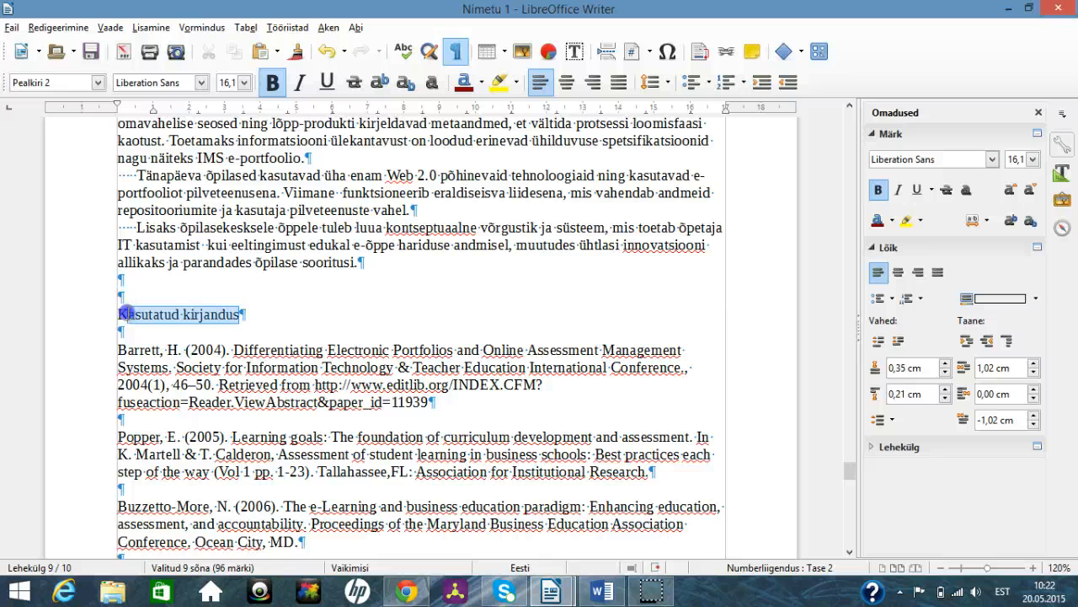
left_click(99, 82)
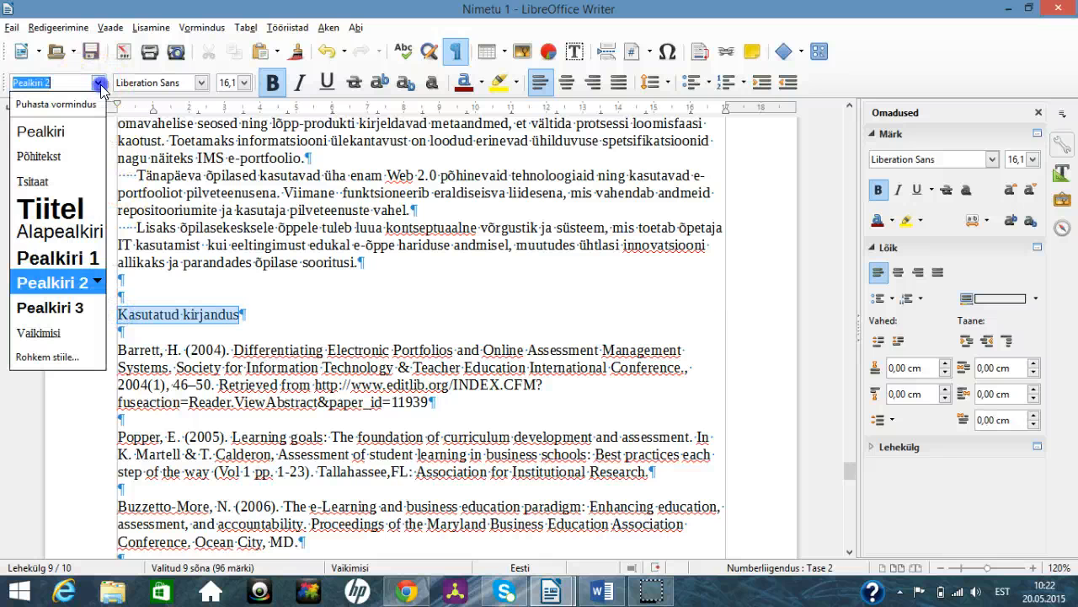
left_click(80, 258)
Step: Insert a table of contents titled Sisukord on the blank page after the title page, with protection against manual changes switched off
scroll(286, 324, "up", 2)
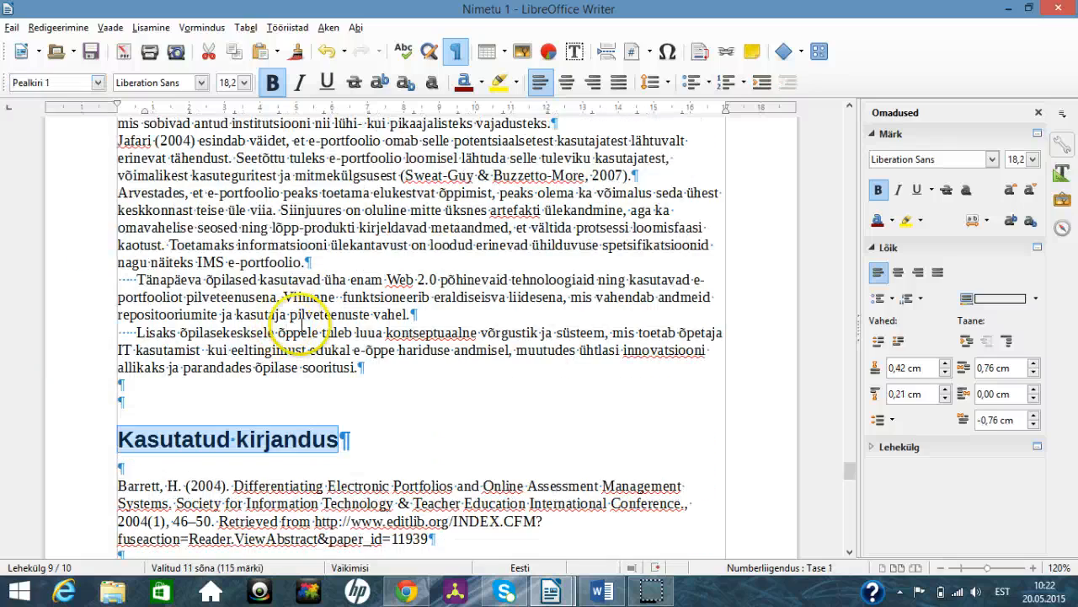
left_click_drag(848, 469, 865, 166)
left_click_drag(860, 125, 848, 117)
scroll(637, 285, "down", 4)
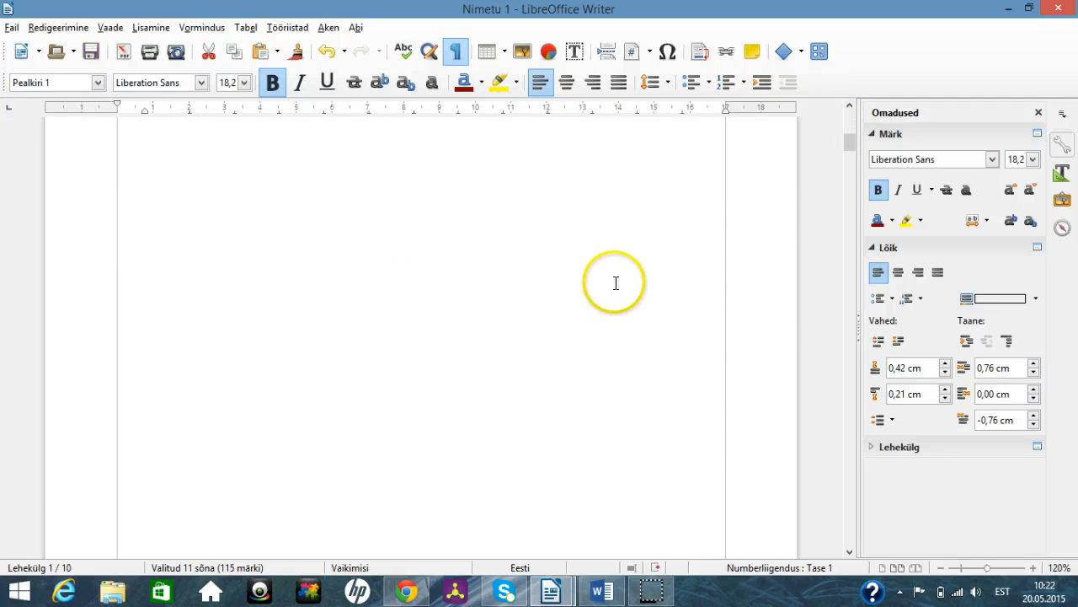
scroll(622, 285, "down", 10)
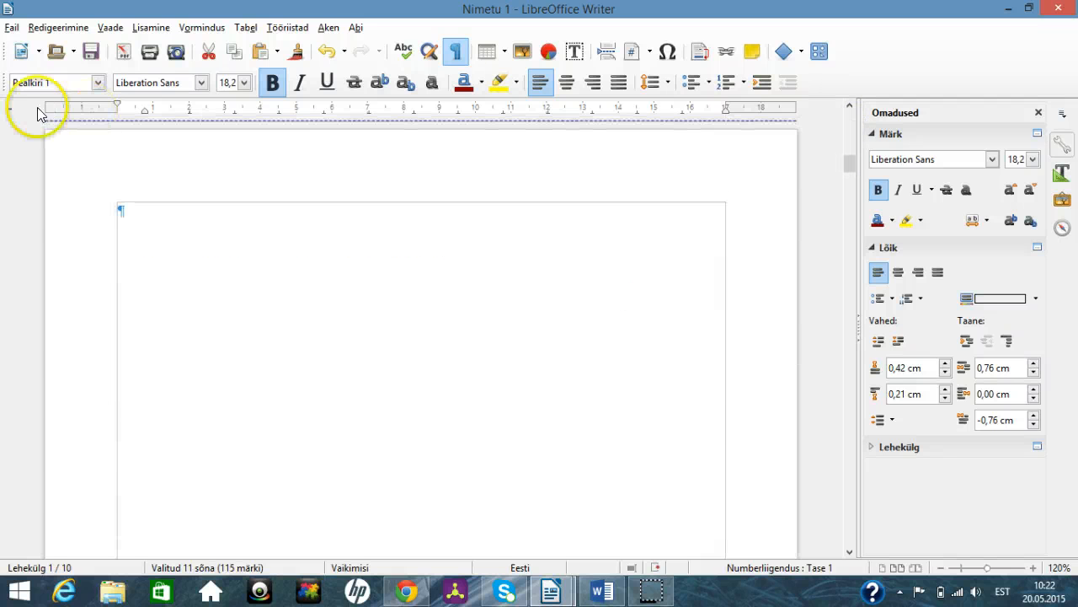
left_click(120, 212)
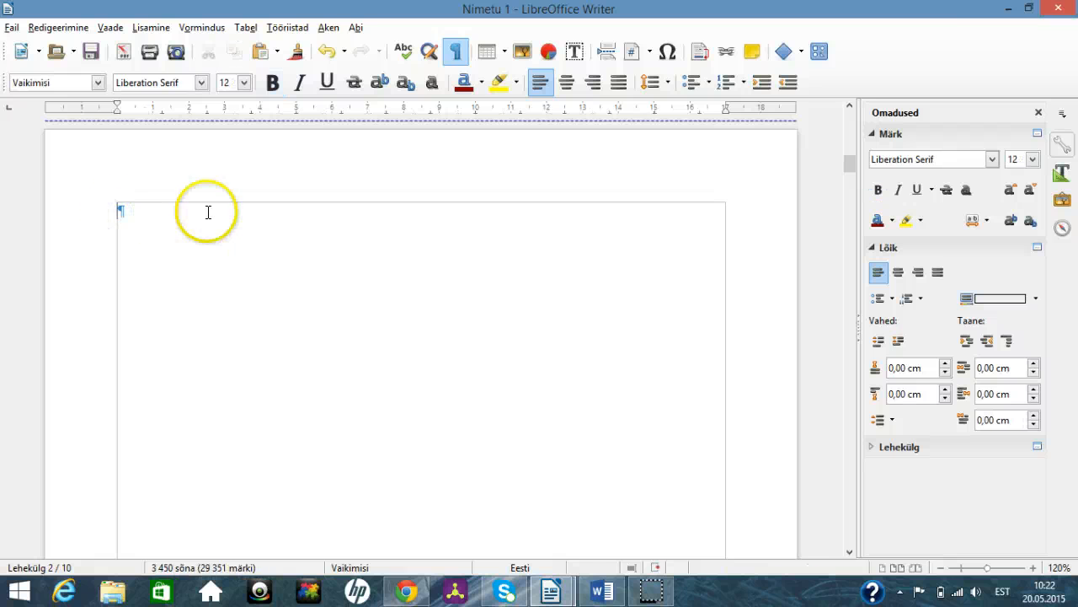
left_click(151, 28)
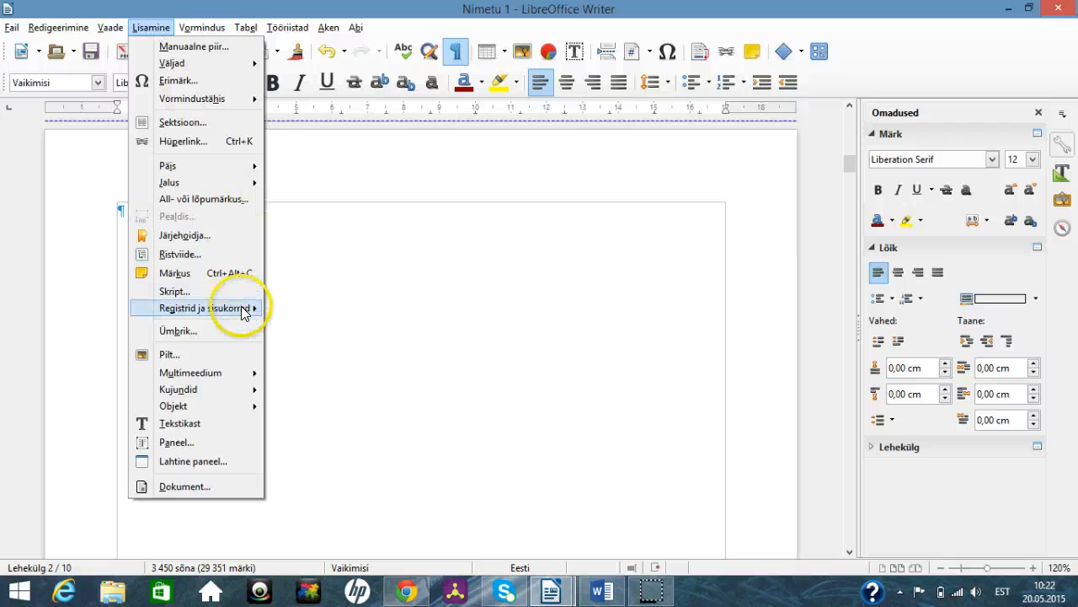
mouse_move(245, 311)
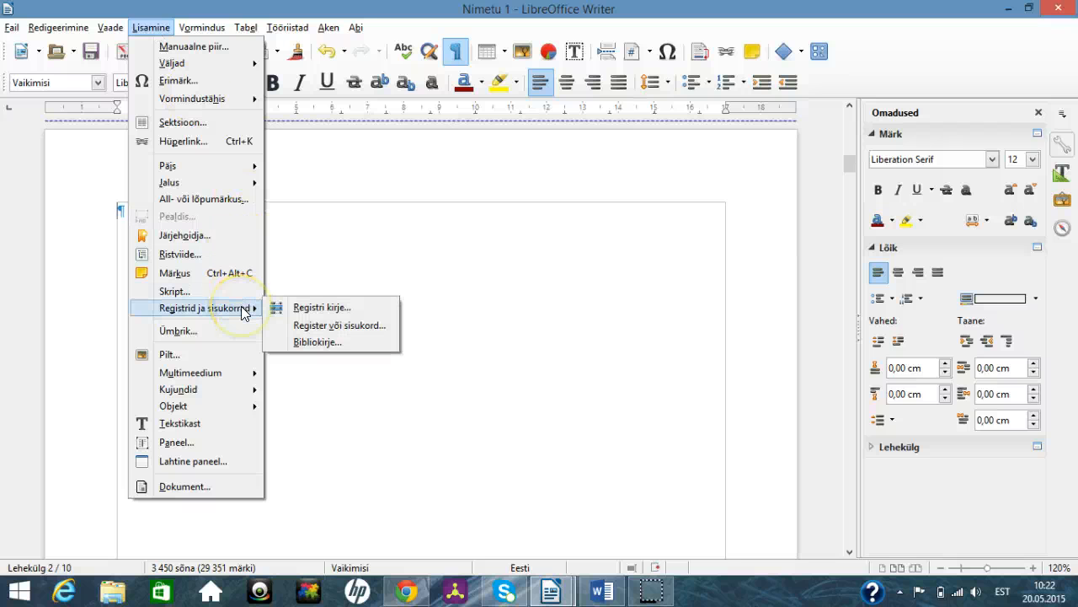
left_click(308, 334)
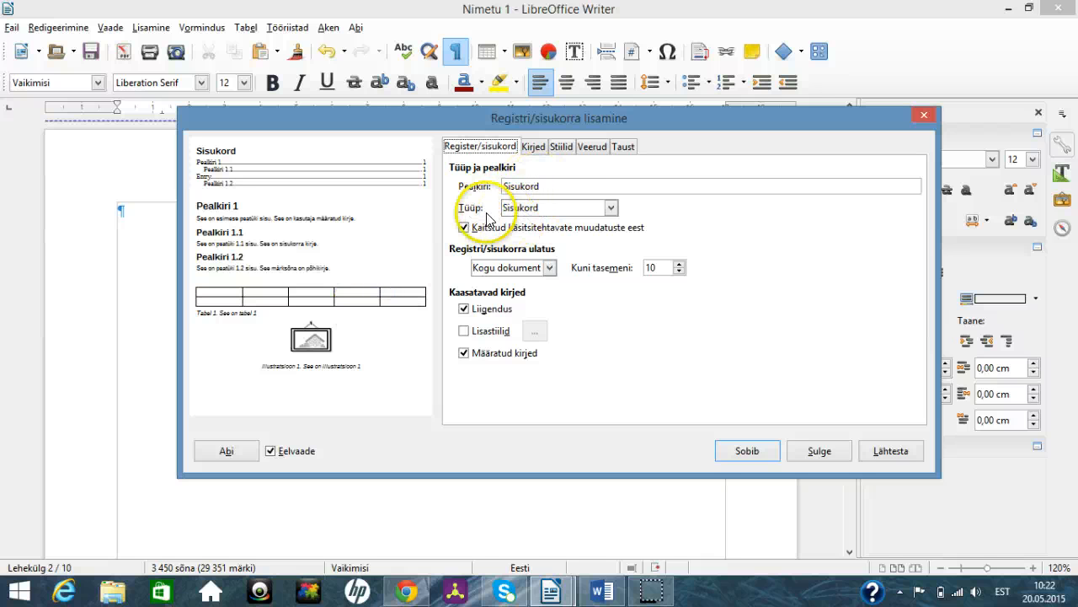
left_click(463, 227)
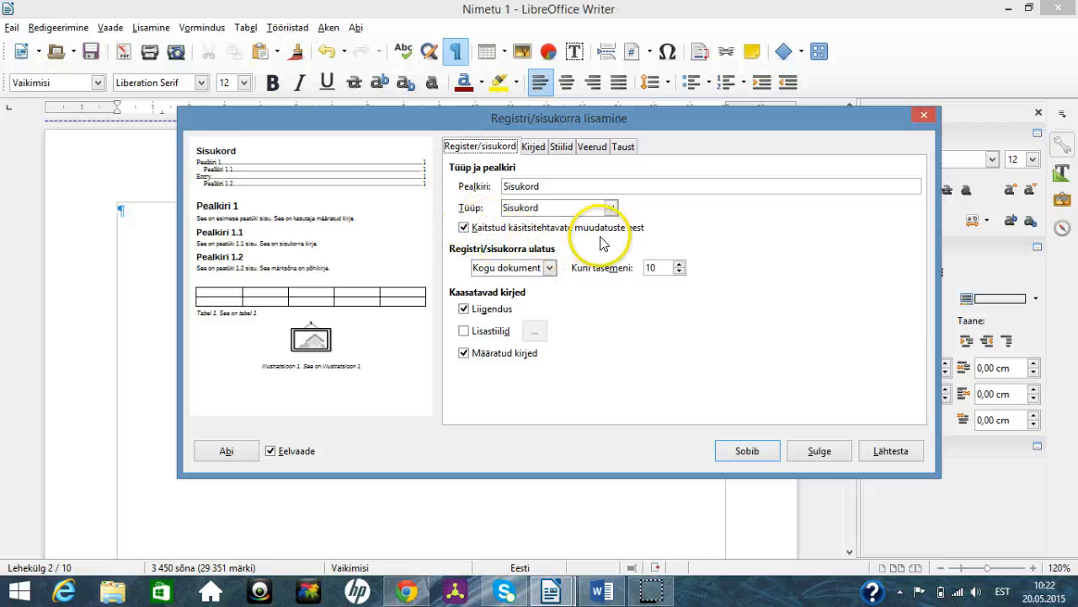
left_click(464, 229)
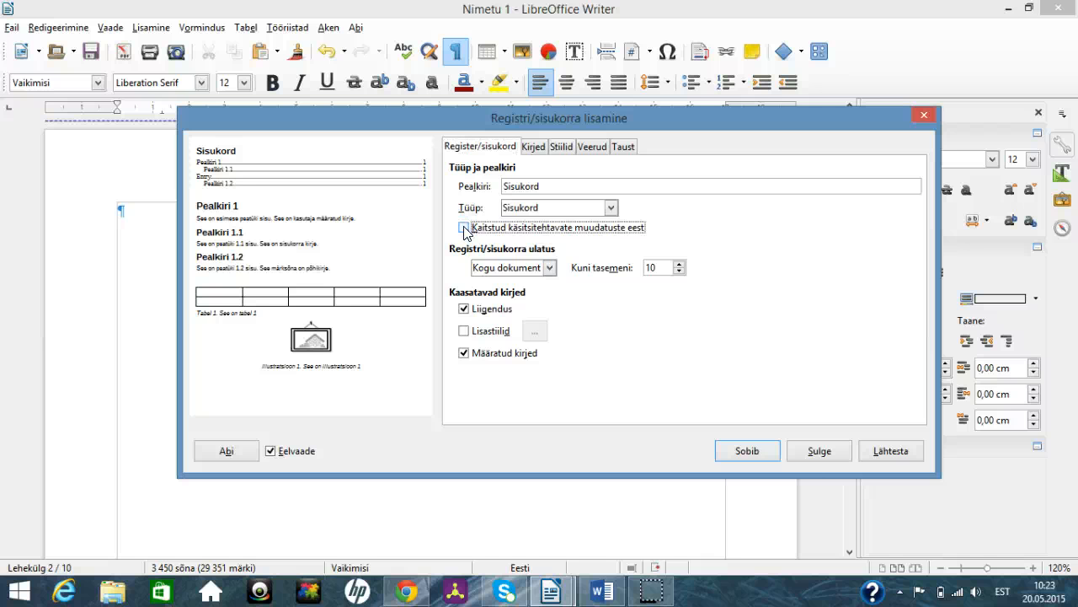
left_click(745, 453)
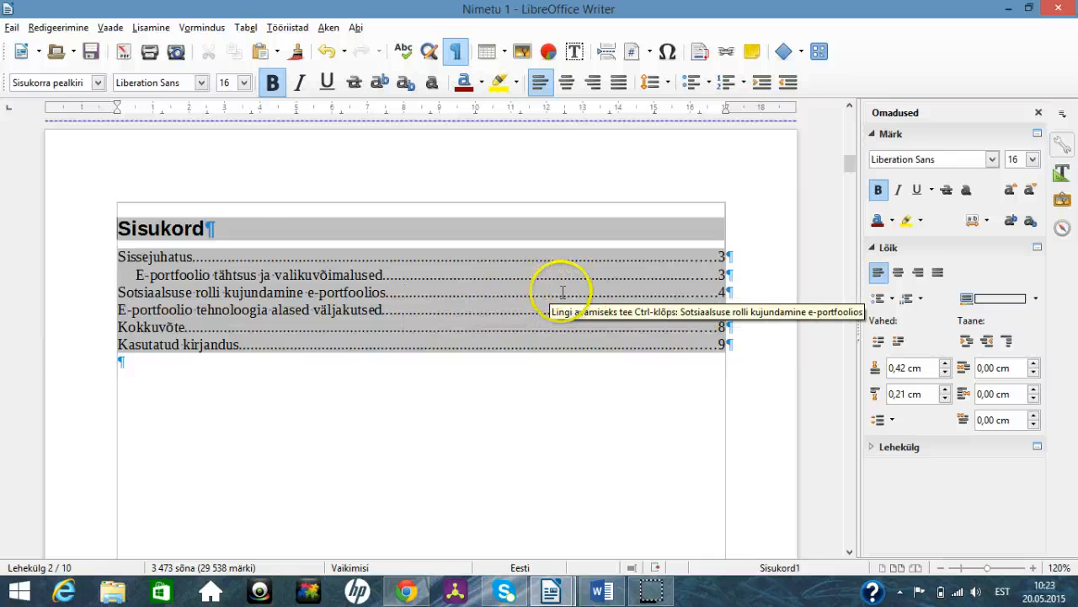
scroll(552, 299, "down", 1)
scroll(551, 300, "up", 10)
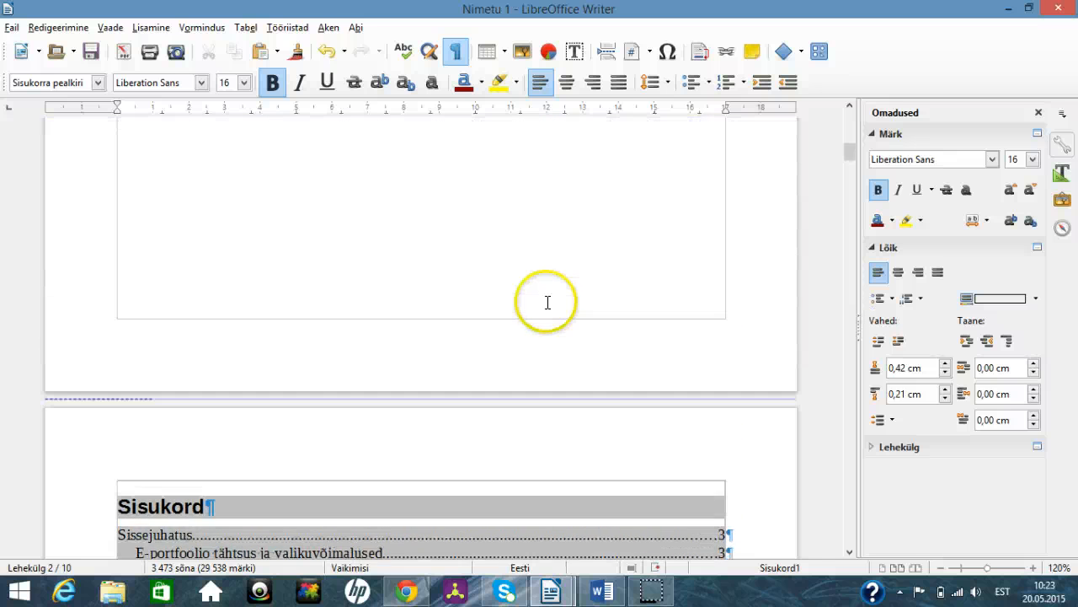
scroll(547, 302, "up", 3)
scroll(544, 305, "down", 5)
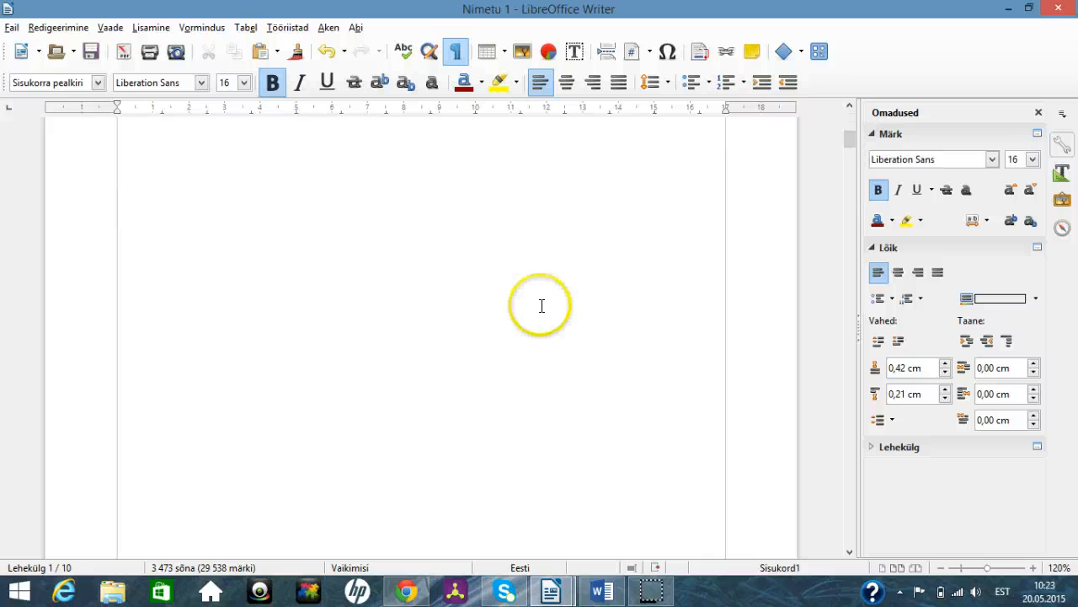
scroll(542, 307, "down", 6)
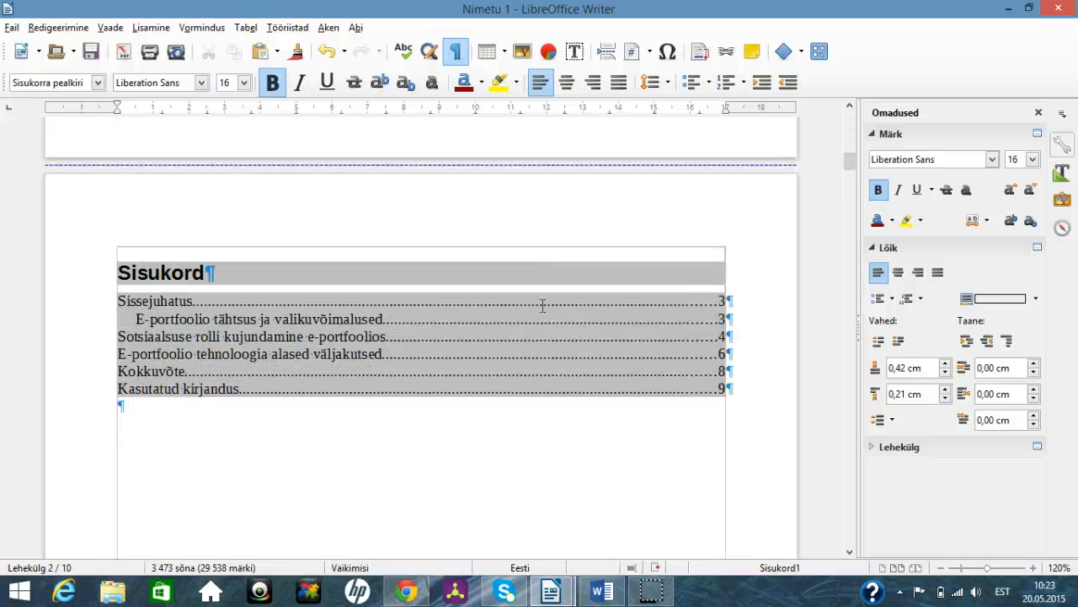
left_click(655, 599)
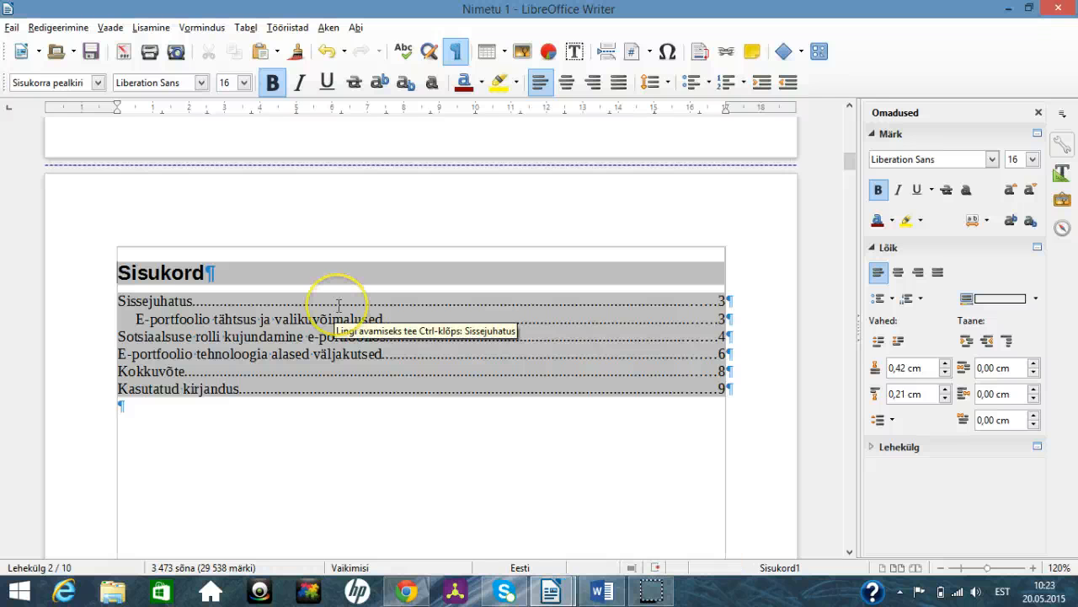